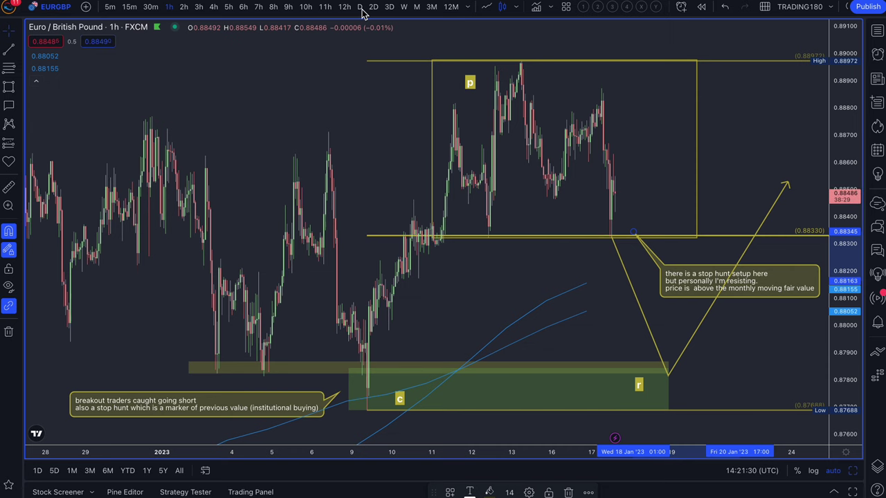
Switch the EURGBP chart to the daily timeframe and examine the December to January price action around the c, p and r labels.
left_click(360, 7)
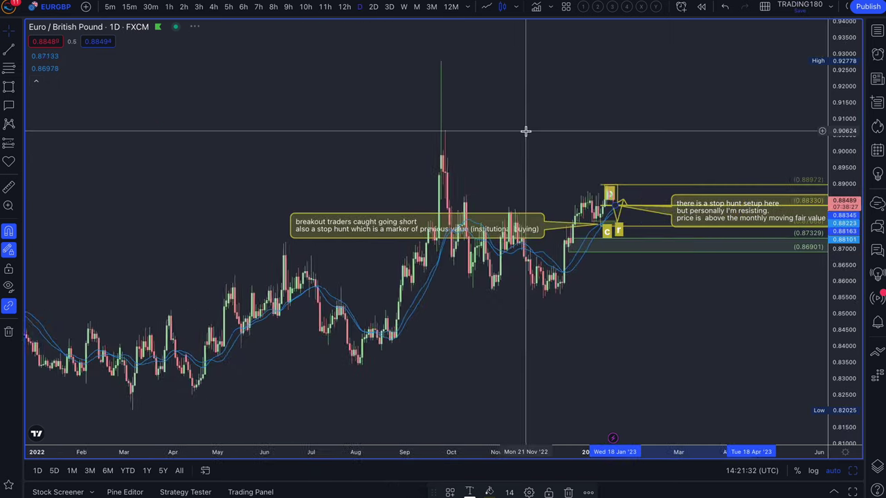
scroll(525, 132, "up", 5)
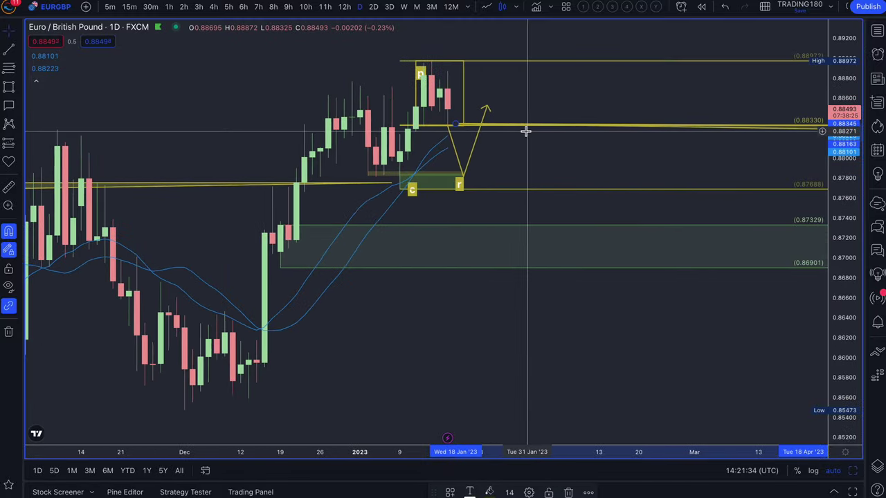
scroll(461, 130, "up", 2)
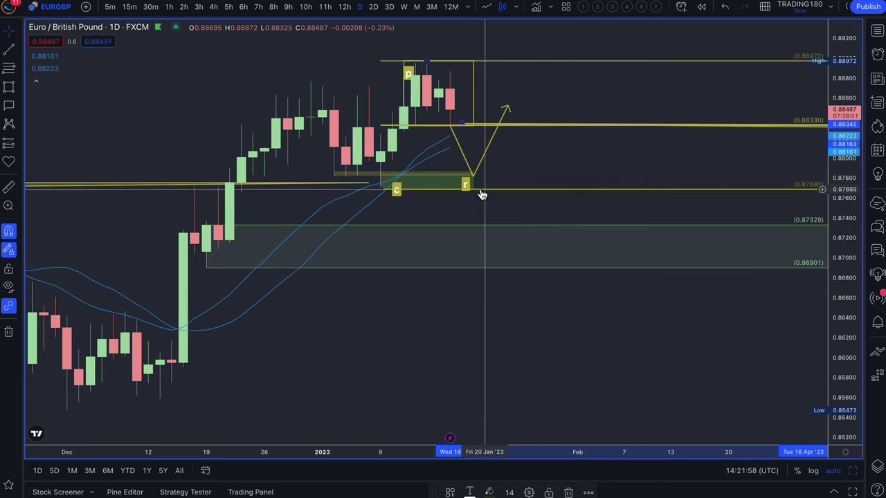
scroll(465, 208, "up", 6)
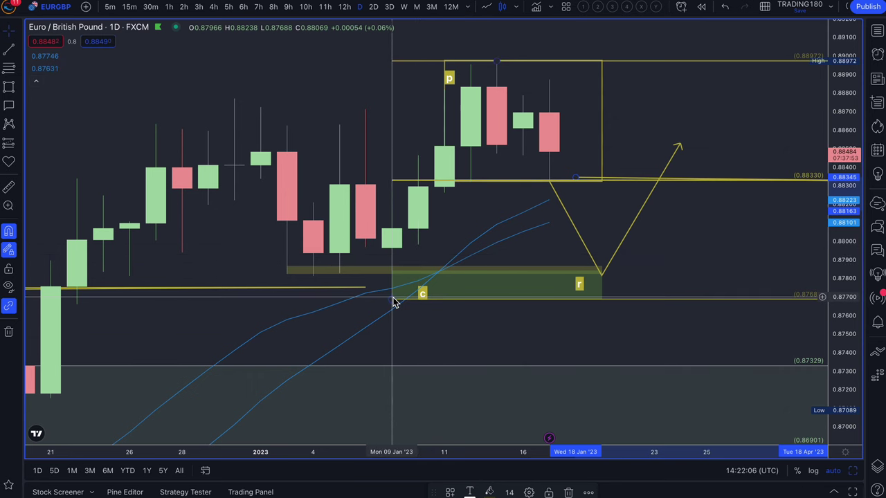
scroll(180, 205, "down", 2)
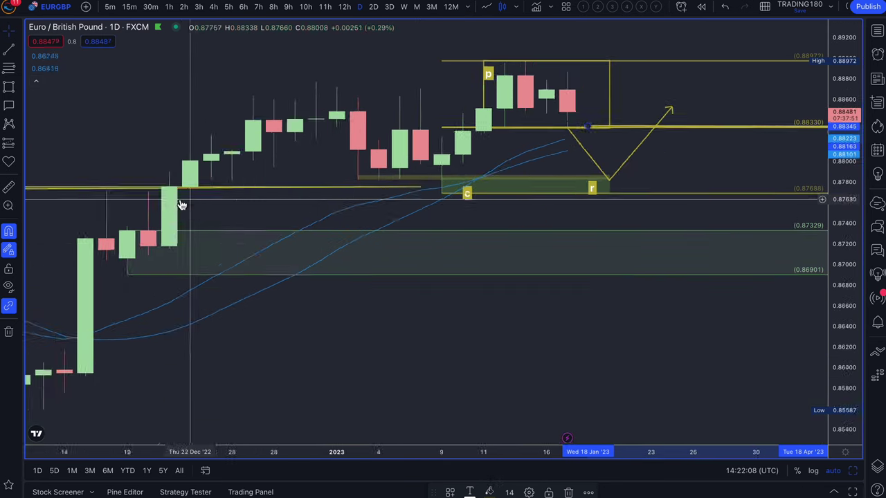
scroll(179, 204, "down", 2)
scroll(273, 202, "down", 2)
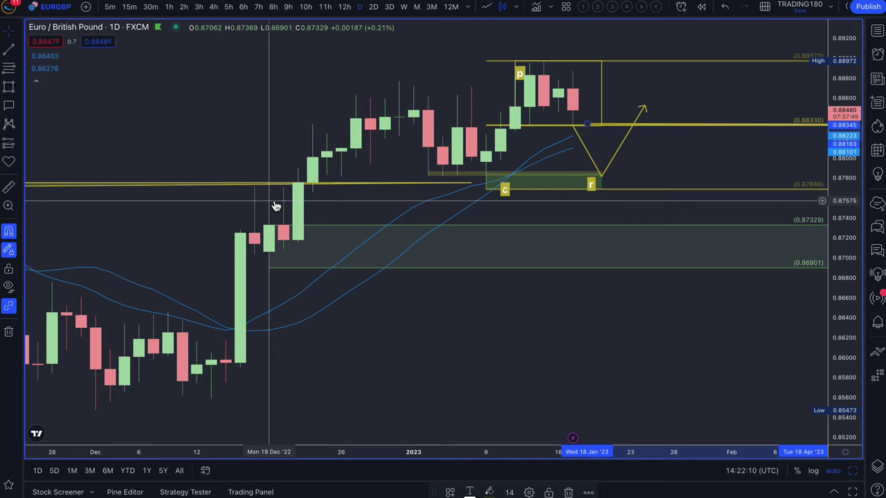
Draw a rising zigzag path below the green zone from about 0.856, peaking near 0.8656, dipping to 0.861 and ending near 0.870.
left_click(20, 89)
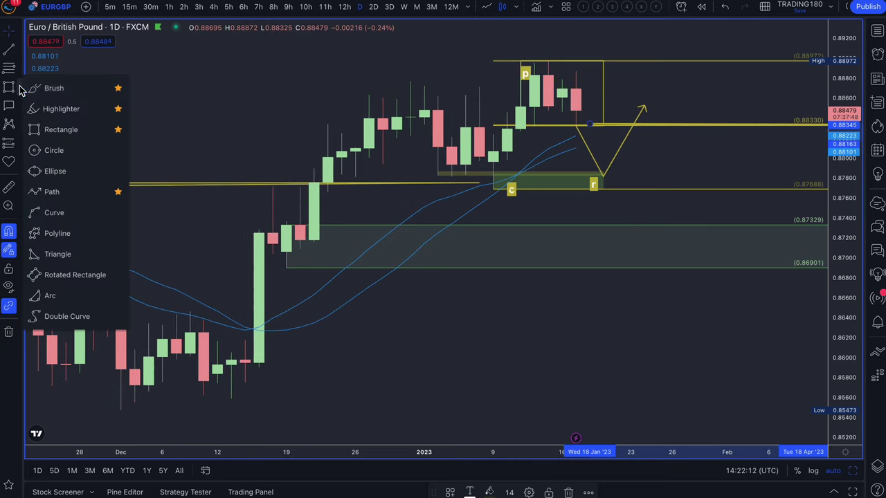
left_click(67, 198)
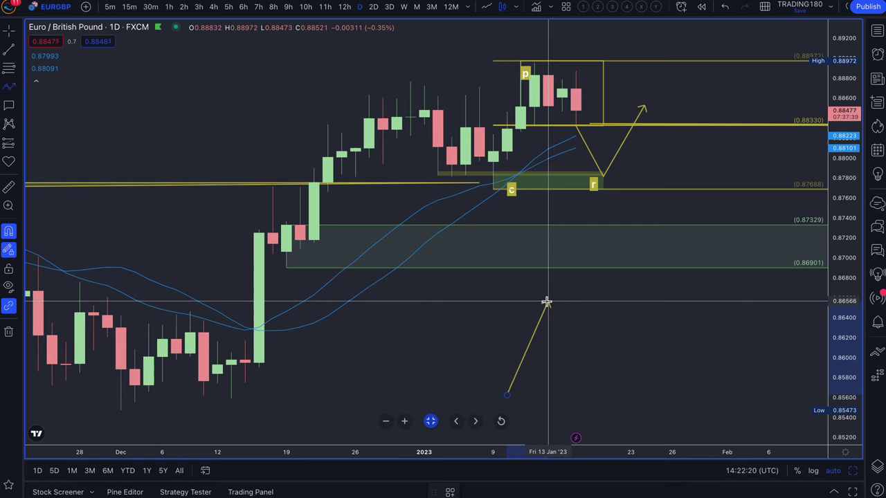
left_click(547, 302)
left_click(576, 350)
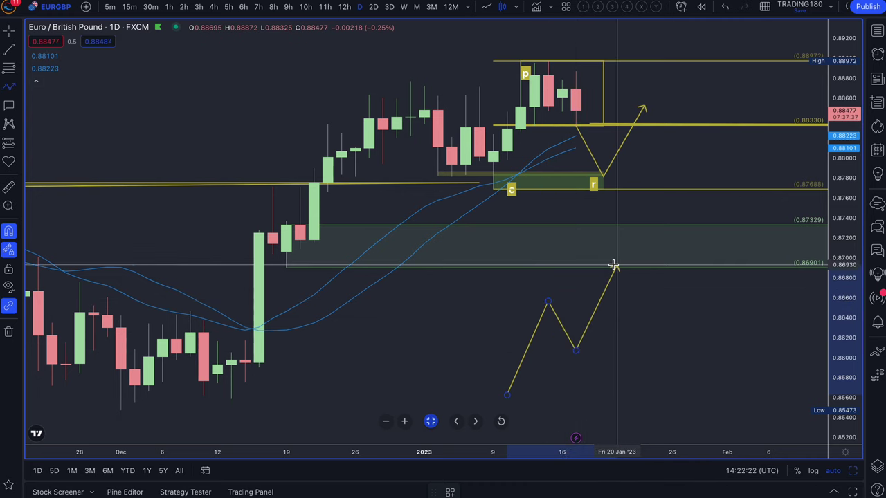
double_click(615, 258)
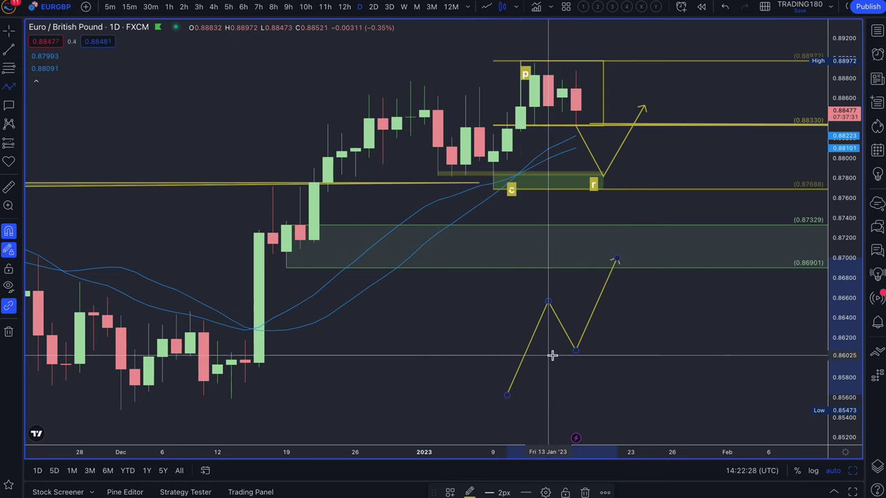
left_click(17, 90)
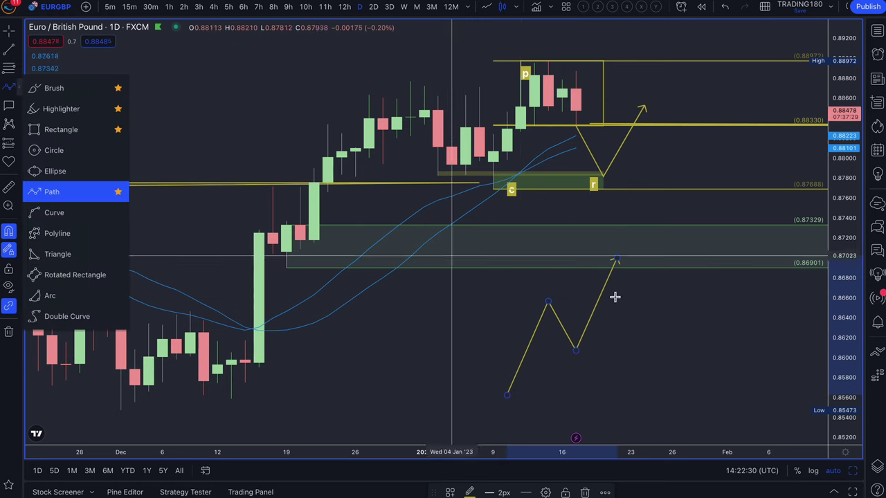
left_click(657, 349)
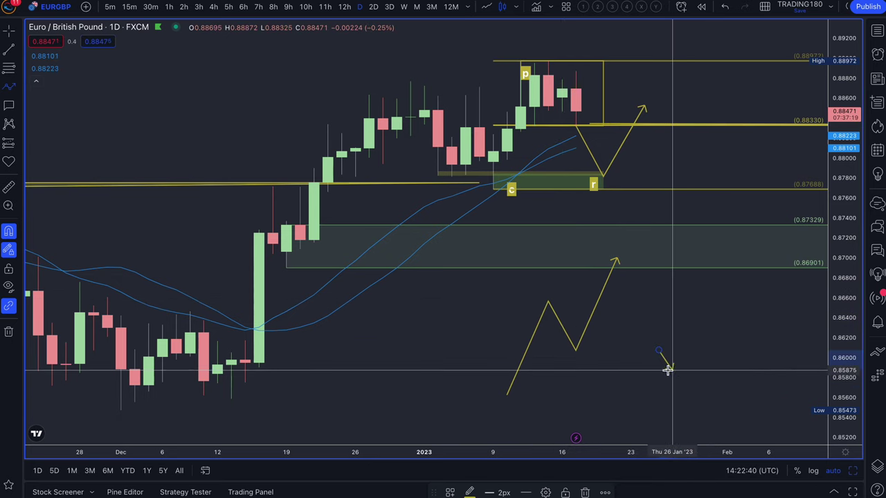
key("Escape")
Draw a falling zigzag path beside the rising one from about 0.870 down to 0.861, up to 0.866 and down to 0.8556.
left_click(11, 89)
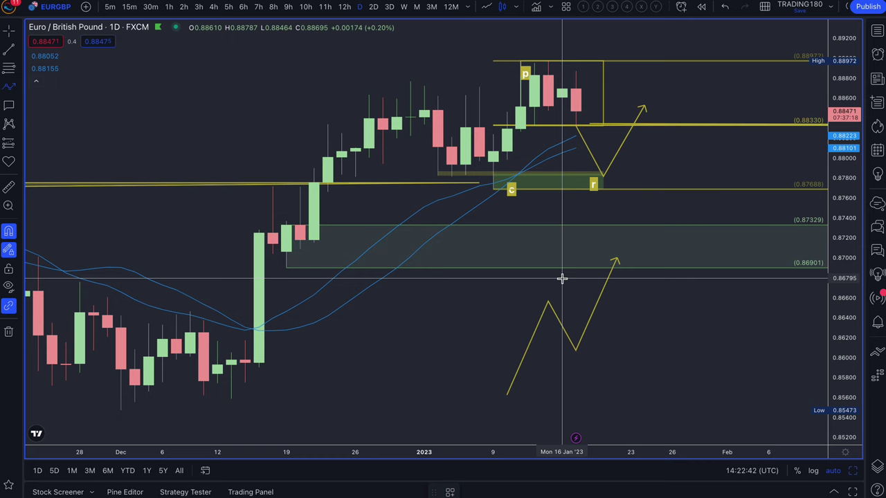
left_click(631, 262)
left_click(659, 346)
left_click(685, 295)
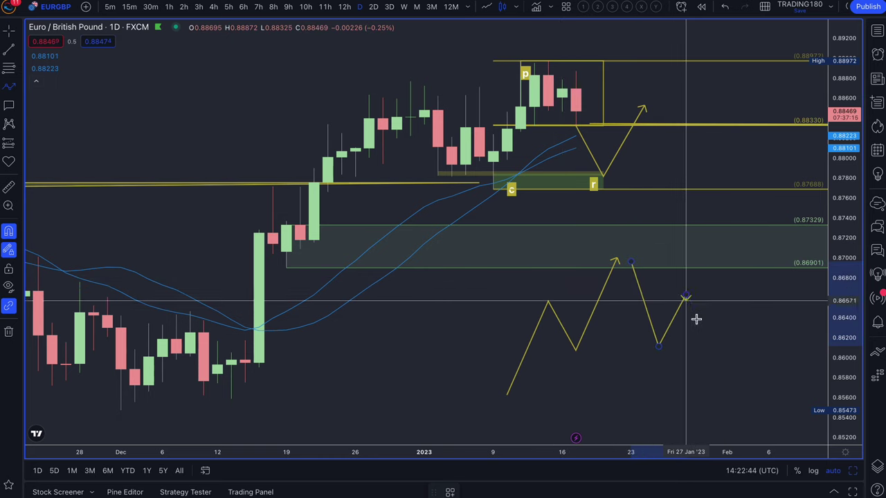
double_click(735, 402)
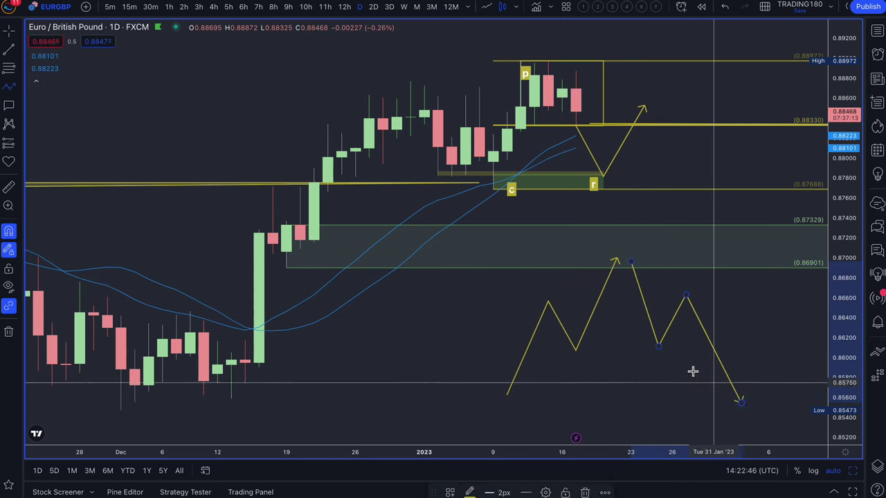
left_click(20, 88)
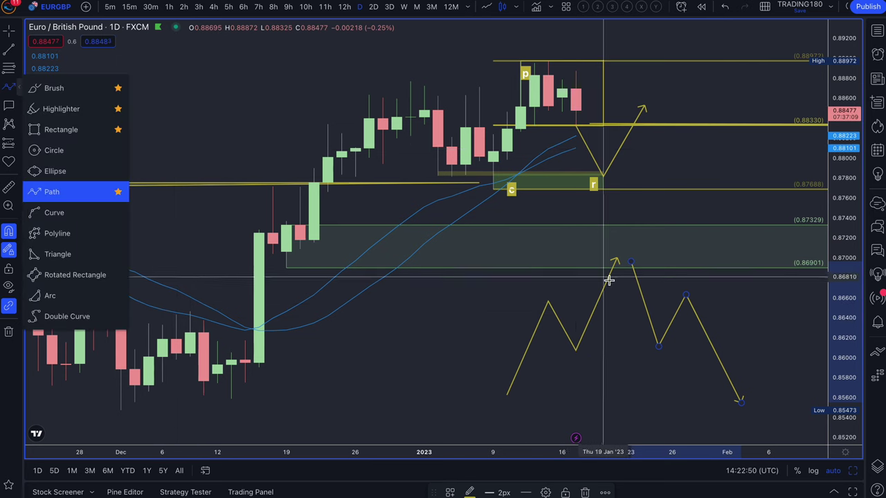
left_click(602, 352)
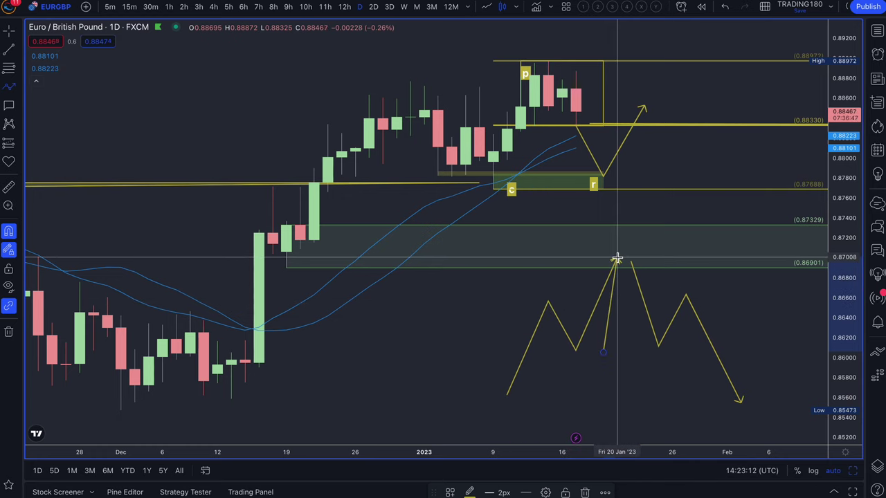
key("Escape")
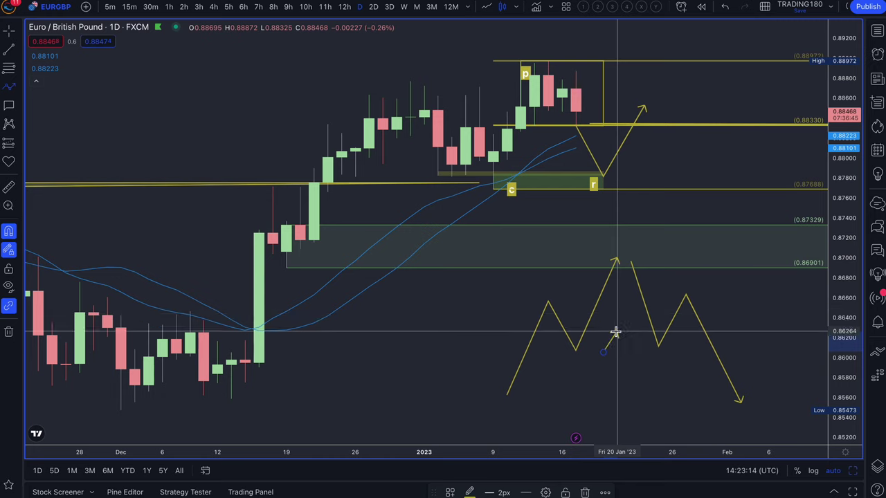
Move the falling path to start at the rising path's final peak and raise its end to the green zone's upper edge.
left_click_drag(647, 313, 634, 308)
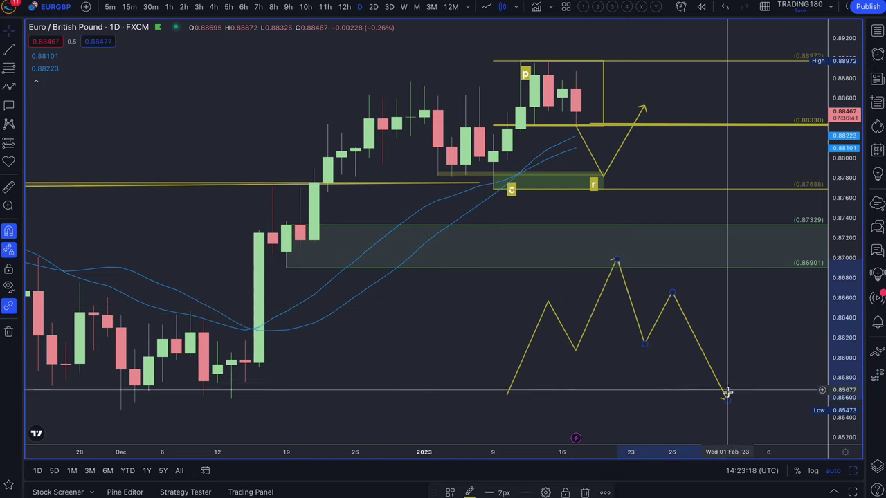
mouse_move(728, 400)
left_mouse_down()
mouse_move(736, 359)
mouse_move(731, 259)
mouse_move(713, 227)
left_mouse_up()
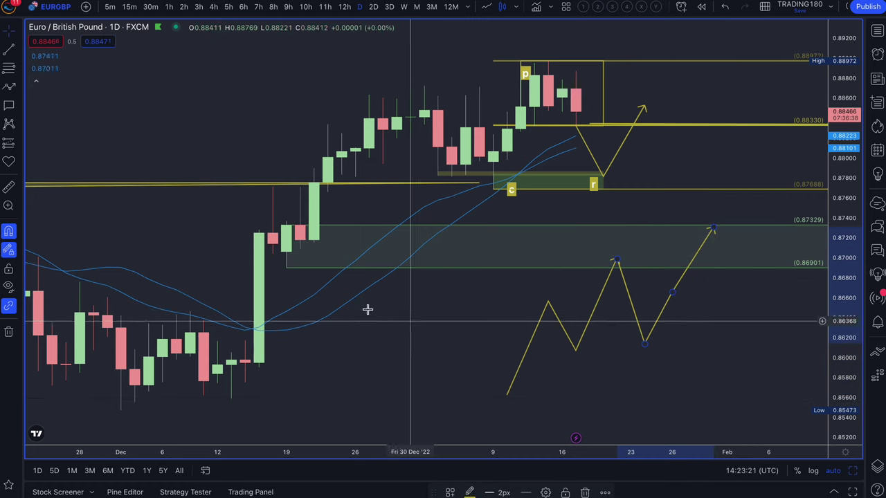
Draw a horizontal path arrow from the first trough at about 0.8608 past the second trough, and lower the second trough toward that line.
left_click(14, 90)
left_click(574, 350)
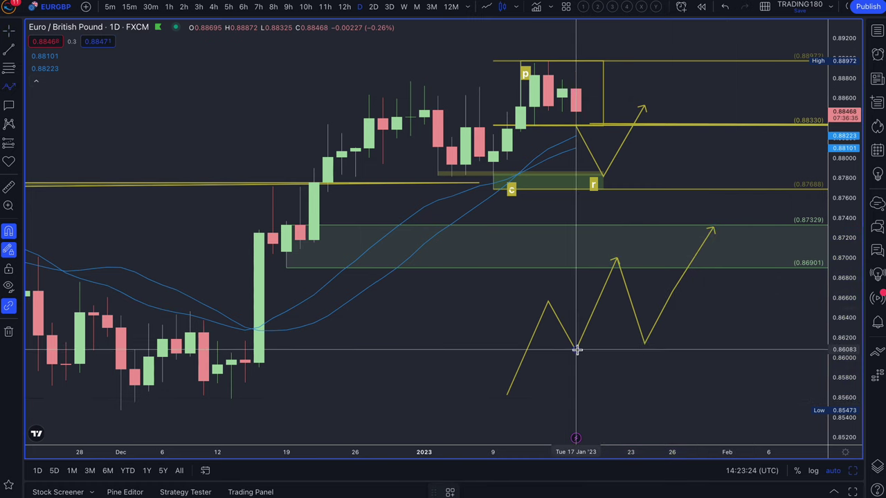
left_click(741, 349)
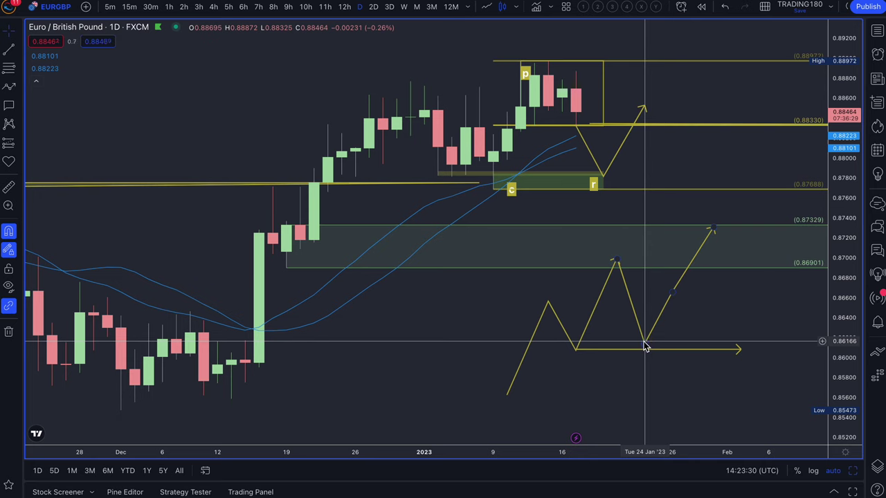
left_click(643, 346)
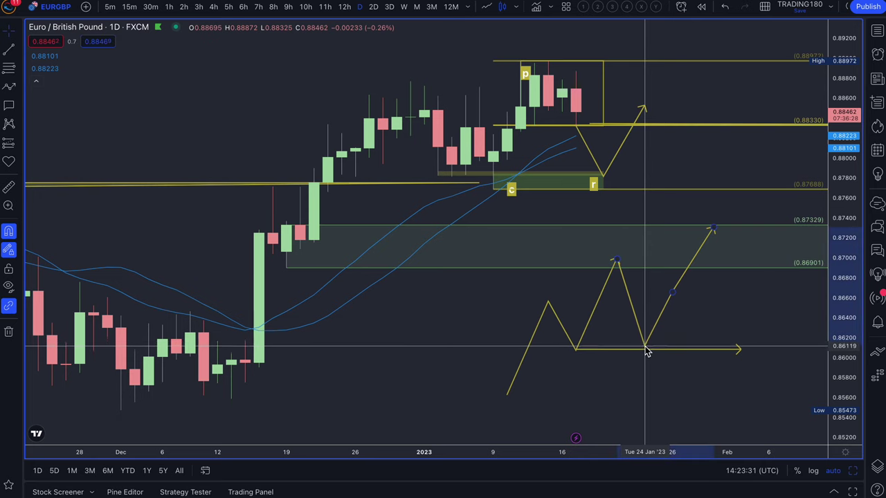
Draw a horizontal path arrow from the rising path's first peak at about 0.8656 to 20 Jan.
left_click(14, 90)
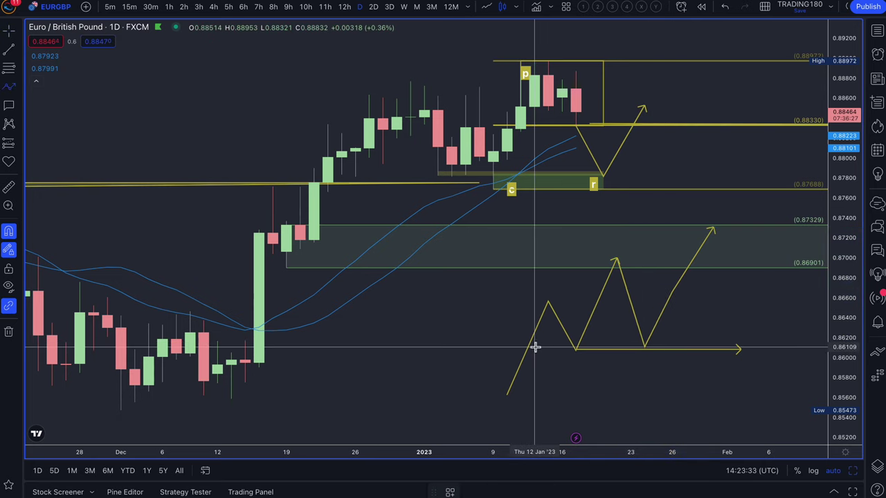
left_click(566, 299)
left_click(614, 300)
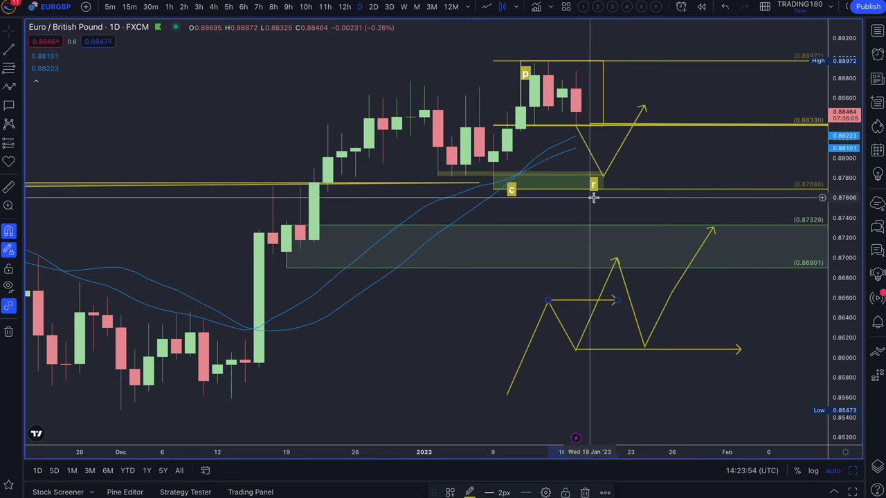
Lower the second path's end to about 0.870, level with the highest peak, and draw a horizontal arrow from that peak to 6 Feb.
left_click_drag(713, 227, 692, 262)
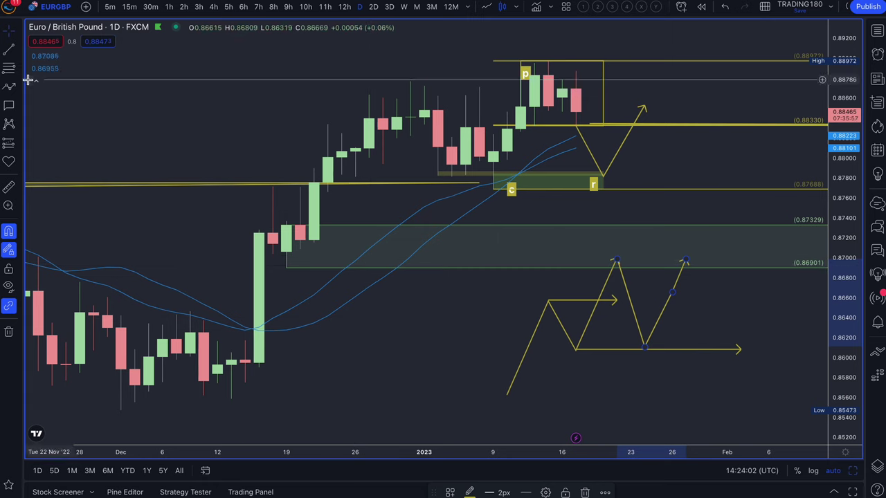
left_click(7, 85)
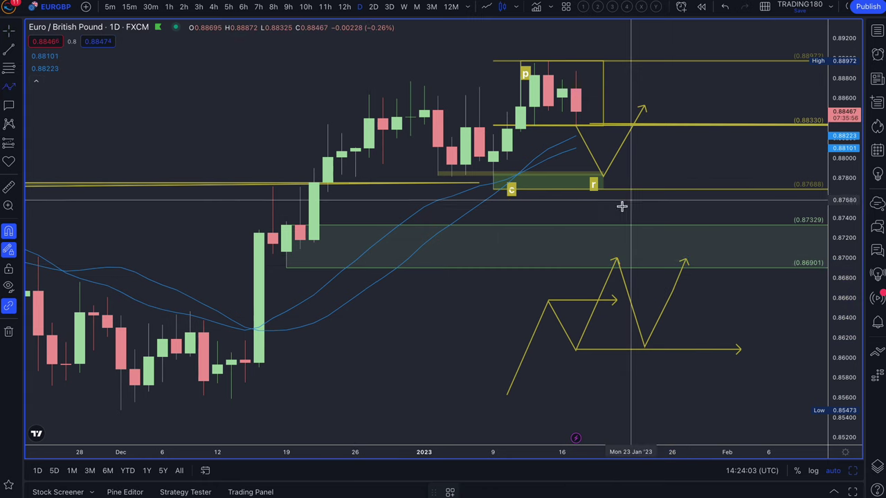
left_click(615, 257)
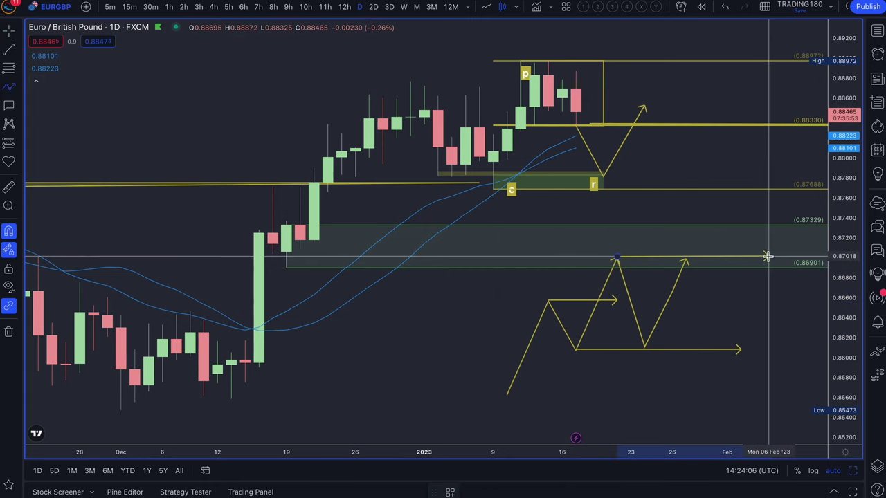
left_click(768, 257)
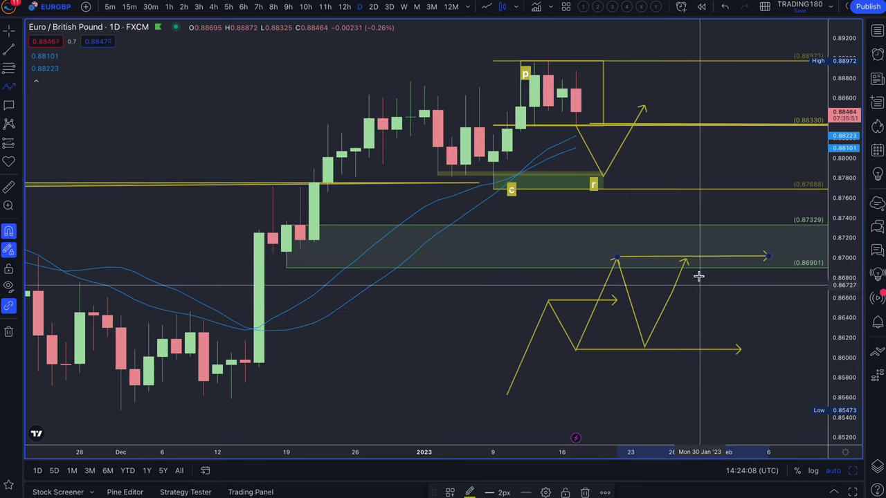
Draw a short downward arrow above the 20 Jan peak and another short arrow pointing at the first trough from below.
left_click(617, 206)
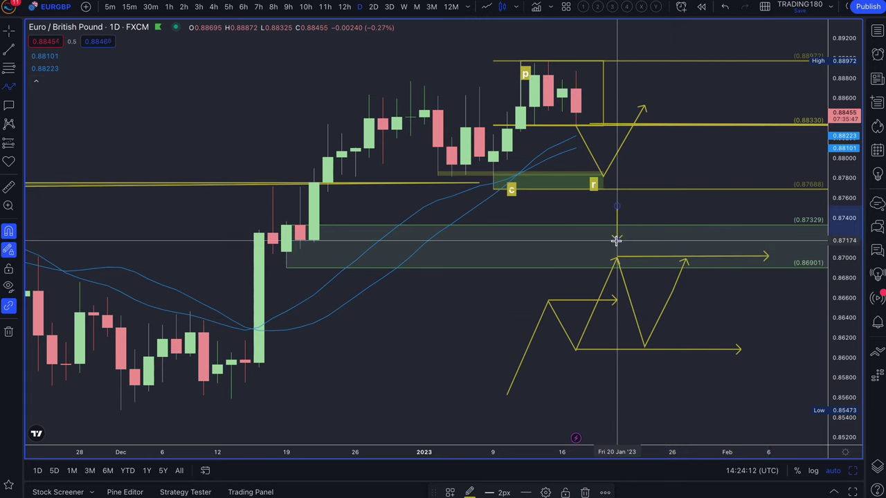
left_click(616, 240)
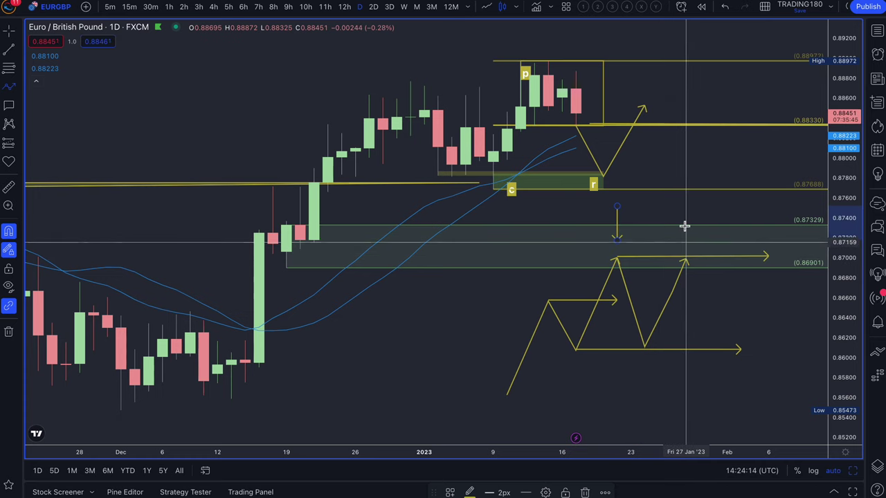
left_click(684, 260)
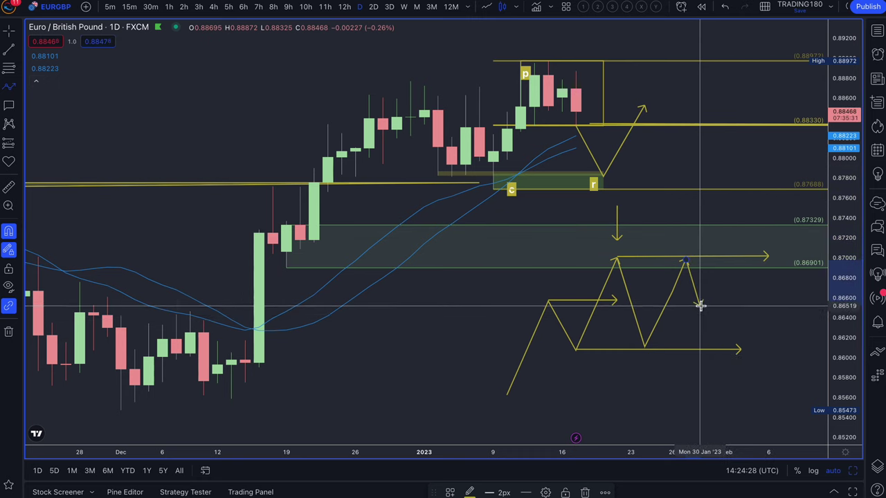
key("Escape")
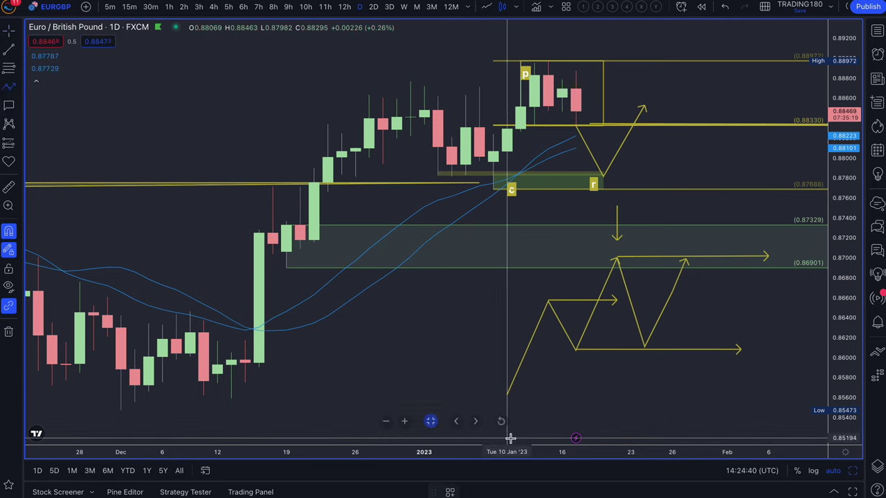
left_click(599, 383)
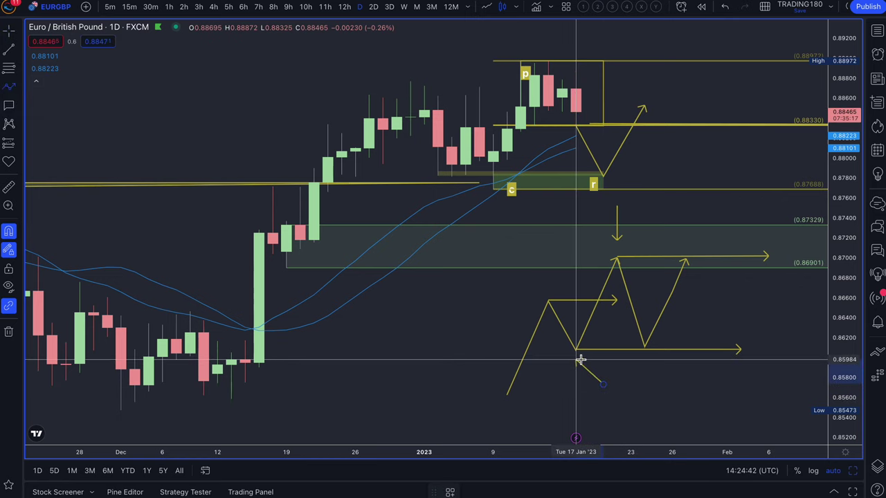
left_click(580, 359)
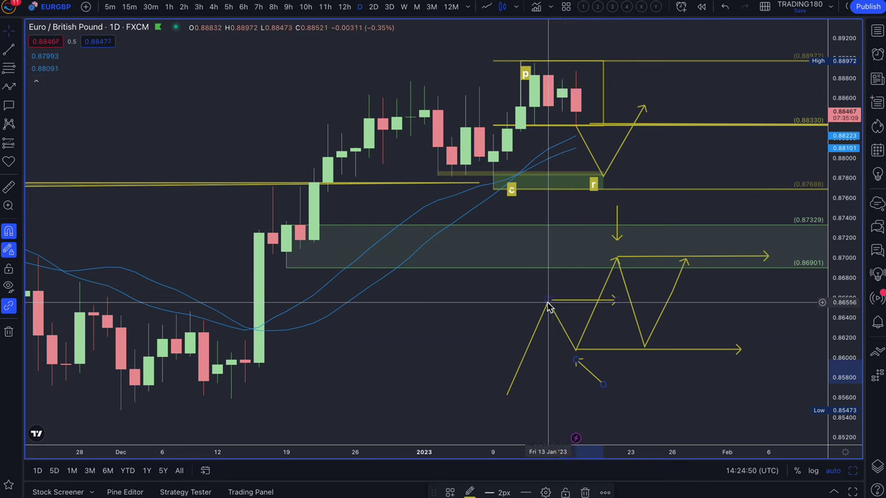
Extend the horizontal arrow from the first peak at about 0.8656 to early February, level with the end of the arrow beneath it.
left_click_drag(579, 301, 727, 305)
left_click(626, 305)
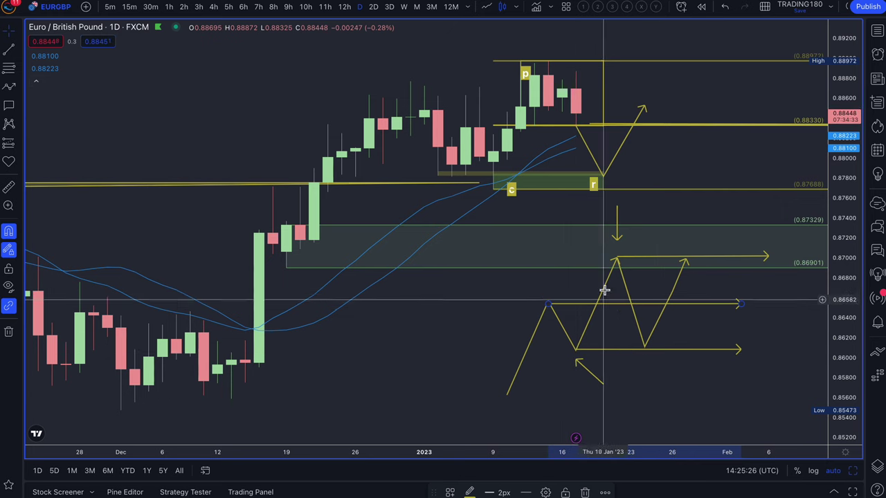
left_click(577, 357)
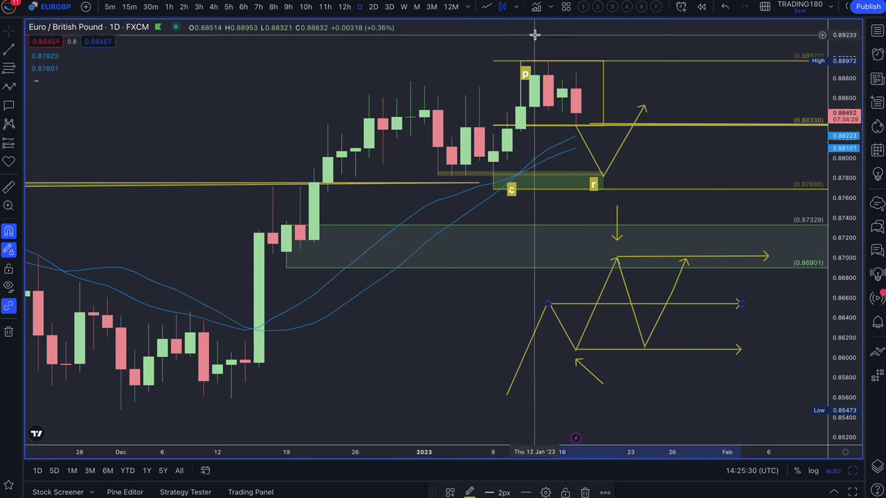
Draw a path arrow from the 21 Dec low through the highest peak before New Year and the 9 Jan low to the 12 Jan high.
left_click(13, 88)
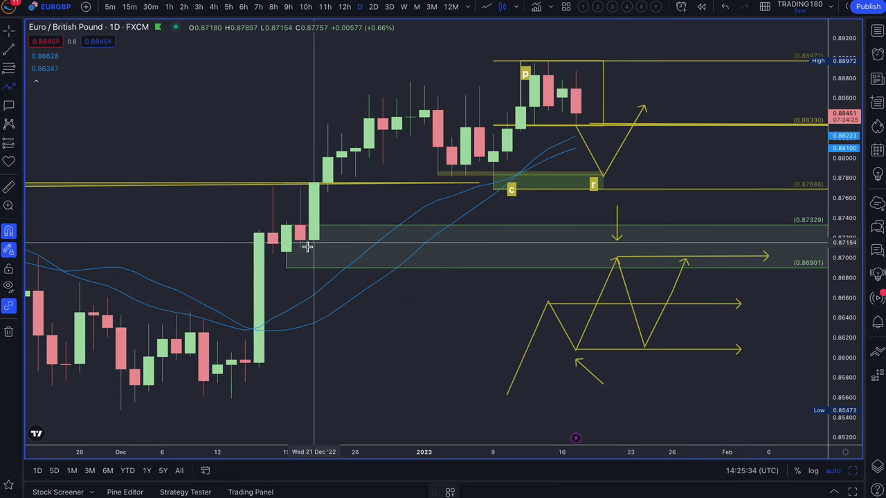
left_click(312, 241)
left_click(412, 76)
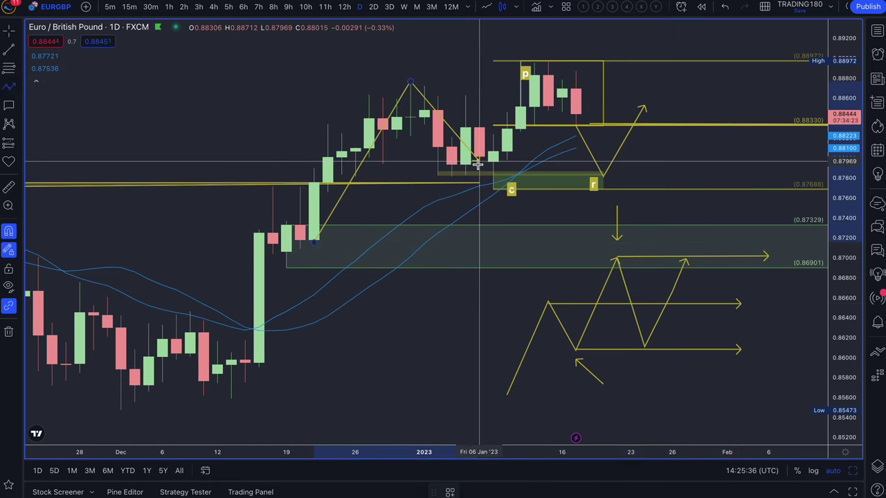
left_click(493, 189)
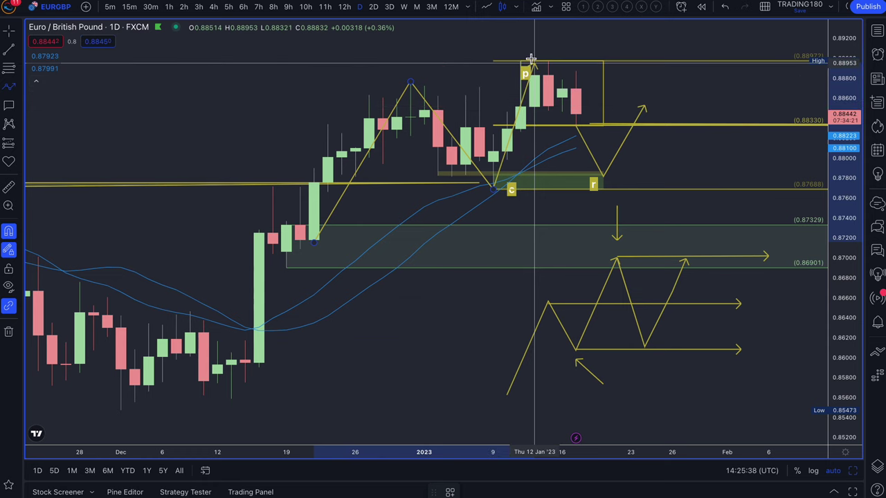
left_click(531, 61)
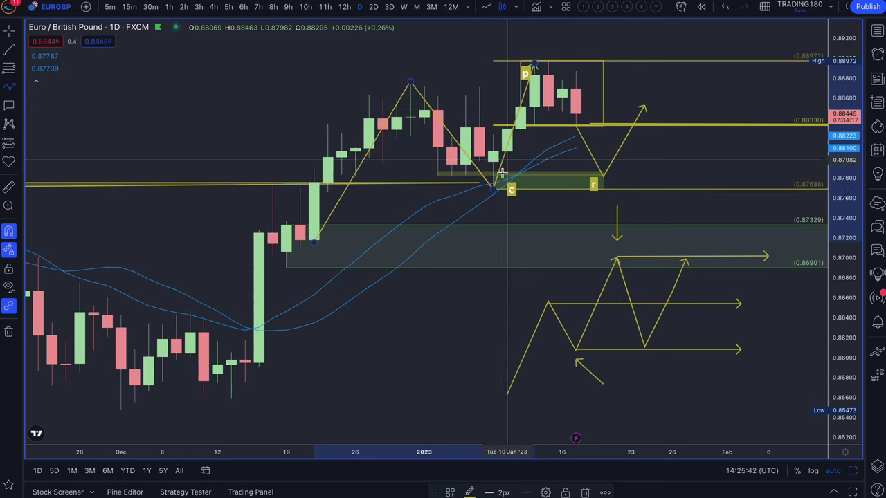
left_click(699, 181)
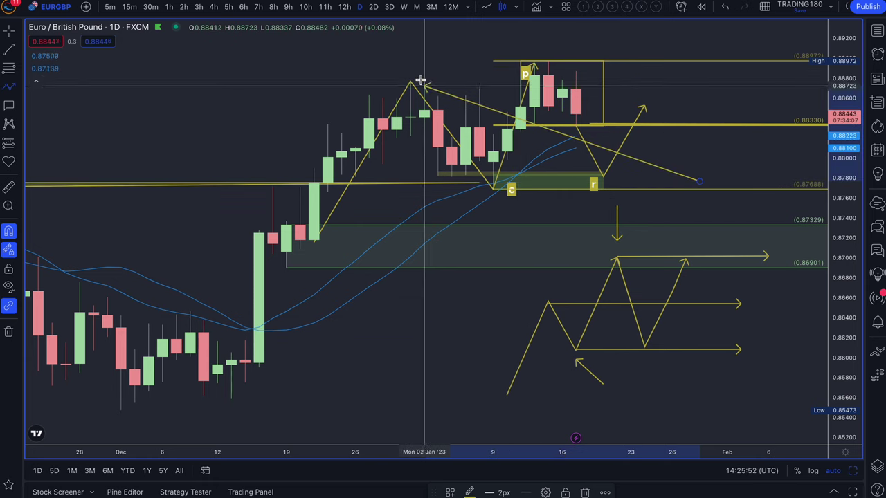
key("Escape")
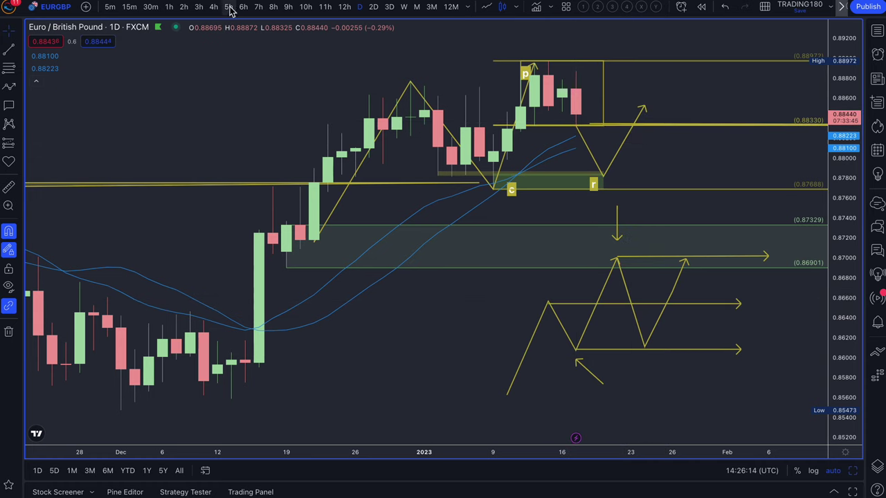
Examine the EURGBP price action since 9 January on the 1-hour chart, including the stop hunt note and projected path.
left_click(171, 7)
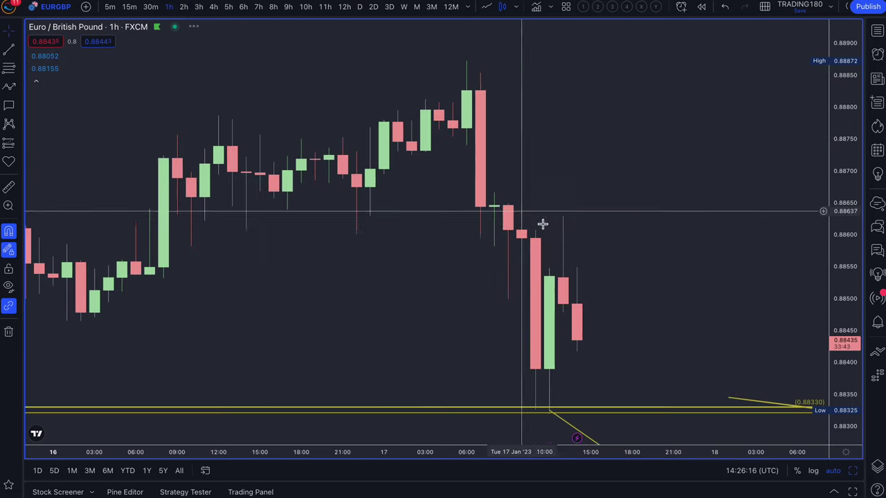
scroll(549, 230, "down", 5)
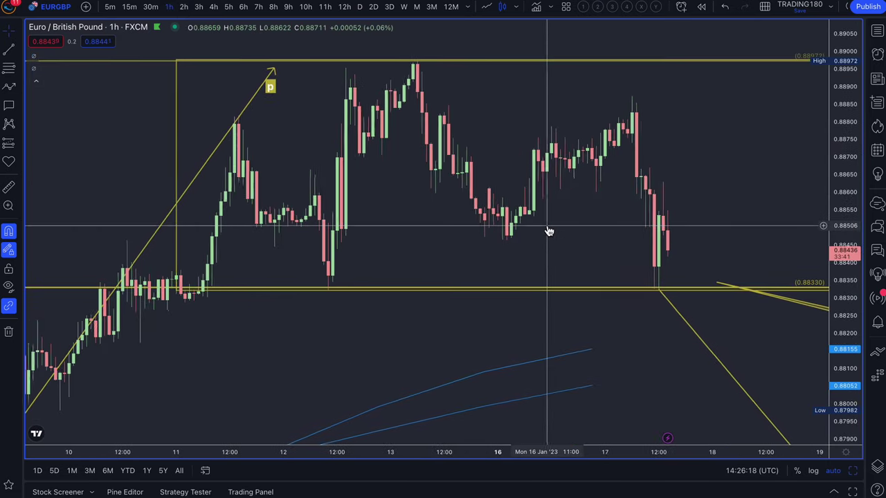
scroll(549, 231, "down", 1)
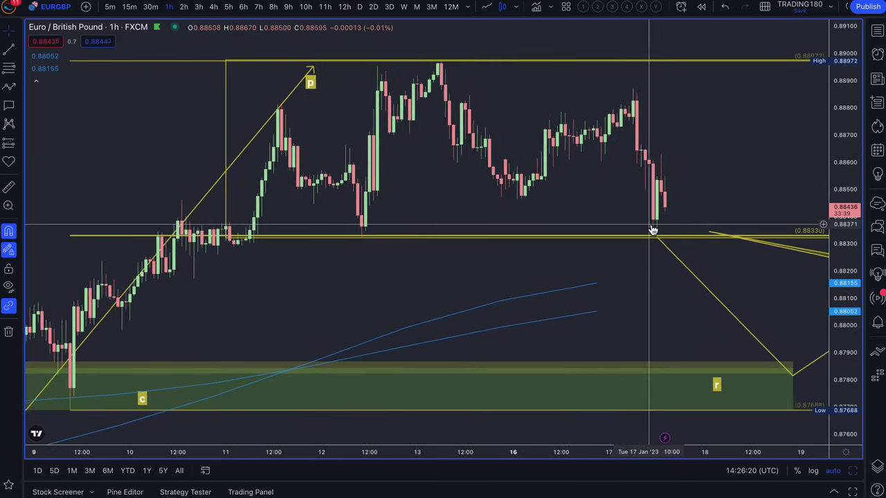
scroll(653, 231, "down", 3)
scroll(653, 231, "down", 3)
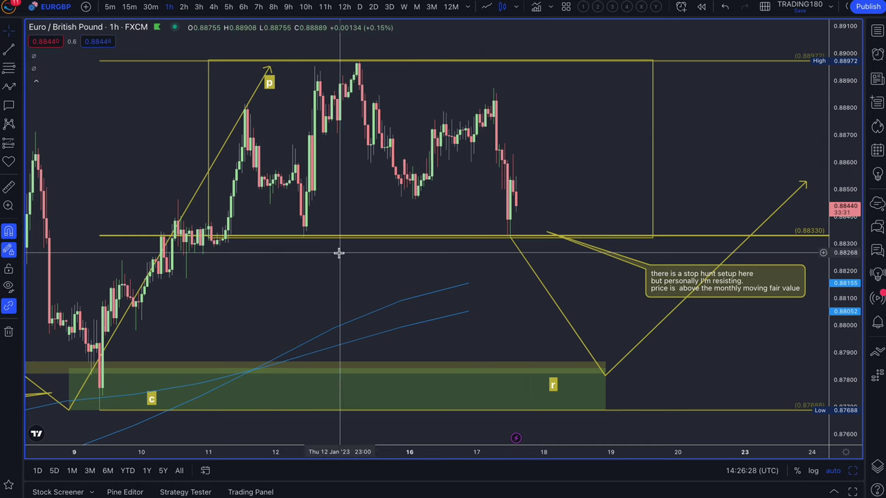
On the daily chart, delete the retracement drawing and redraw it from the 9 January low at 0.87688 to the high at 0.88972.
left_click(358, 7)
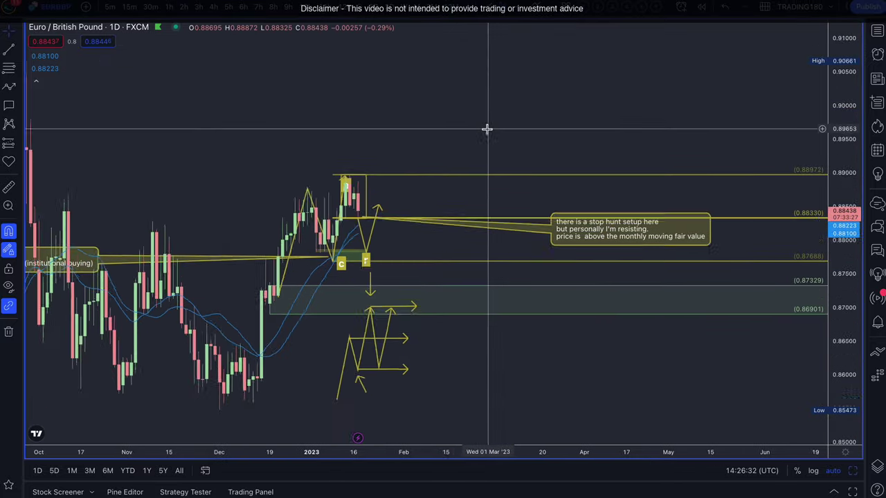
scroll(532, 166, "down", 3)
scroll(532, 166, "up", 6)
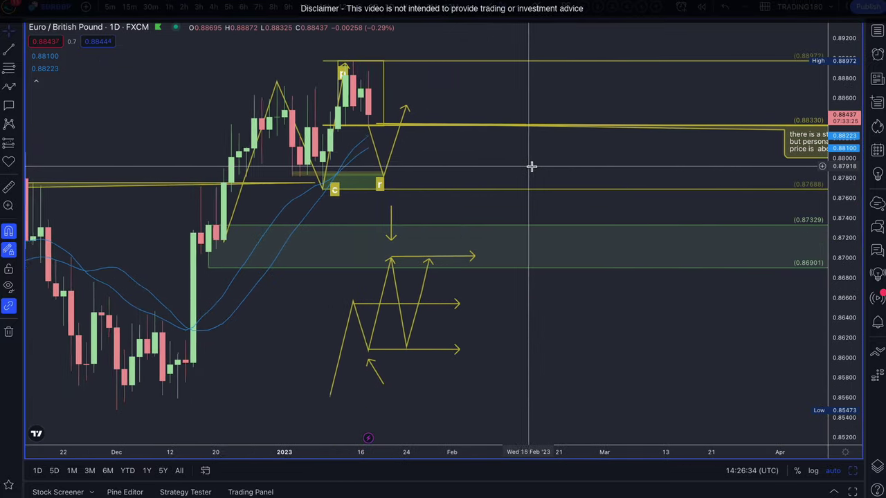
scroll(623, 175, "up", 3)
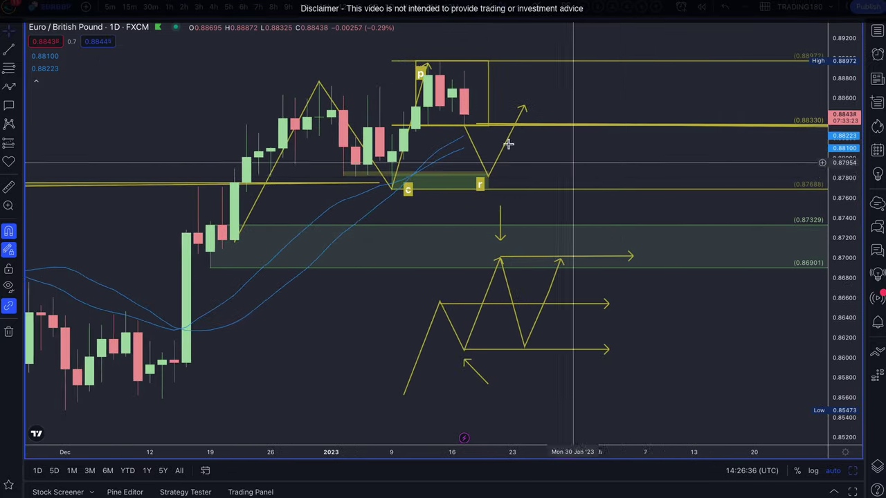
left_click(573, 65)
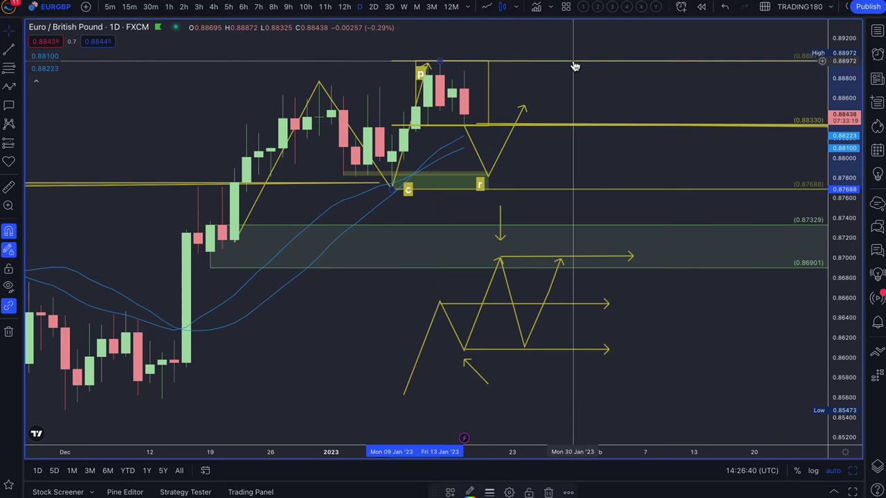
key("Delete")
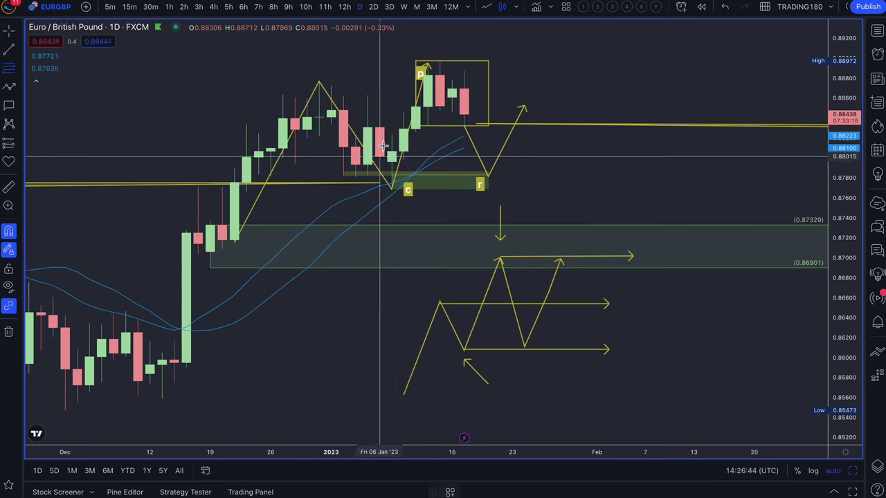
mouse_move(394, 179)
left_mouse_down()
mouse_move(438, 61)
mouse_move(444, 138)
mouse_move(454, 147)
mouse_move(443, 152)
mouse_move(439, 131)
mouse_move(442, 61)
mouse_move(427, 65)
mouse_move(422, 162)
mouse_move(437, 61)
left_mouse_up()
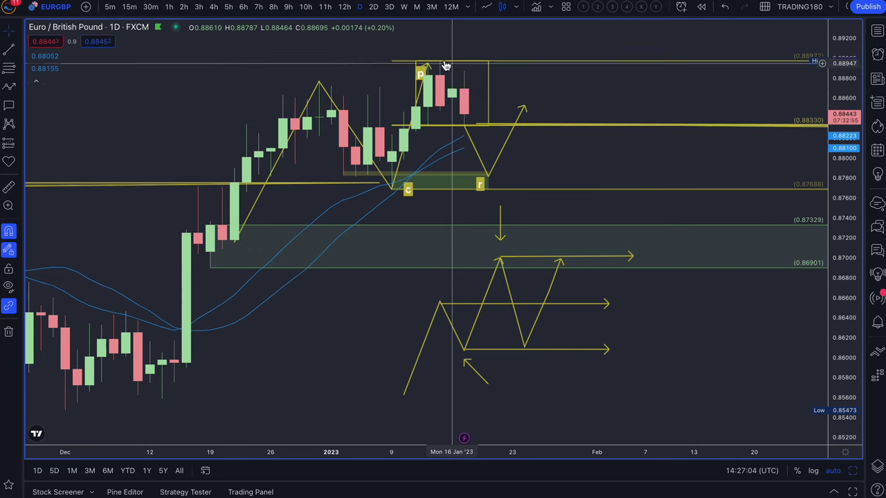
On the 1-hour chart, move the stop hunt note's text box closer to its pointer, centred at about 19 January and 0.8815.
left_click(169, 7)
scroll(461, 180, "down", 5)
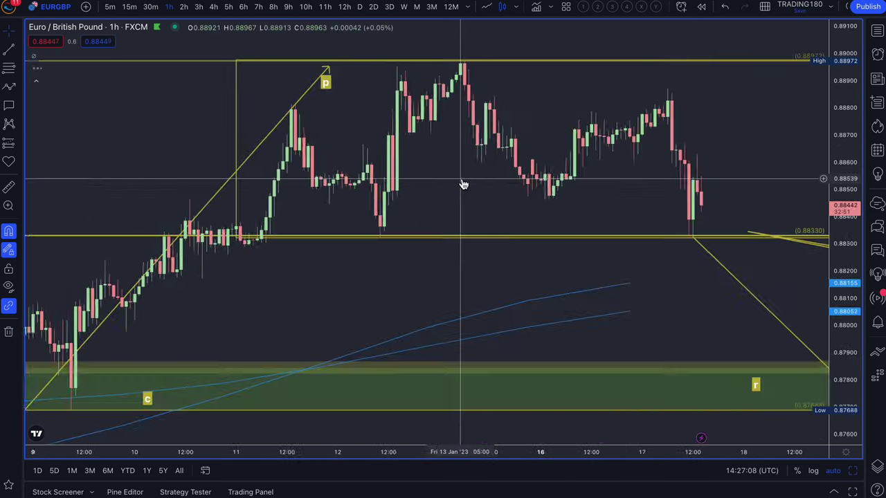
scroll(461, 184, "right", 5)
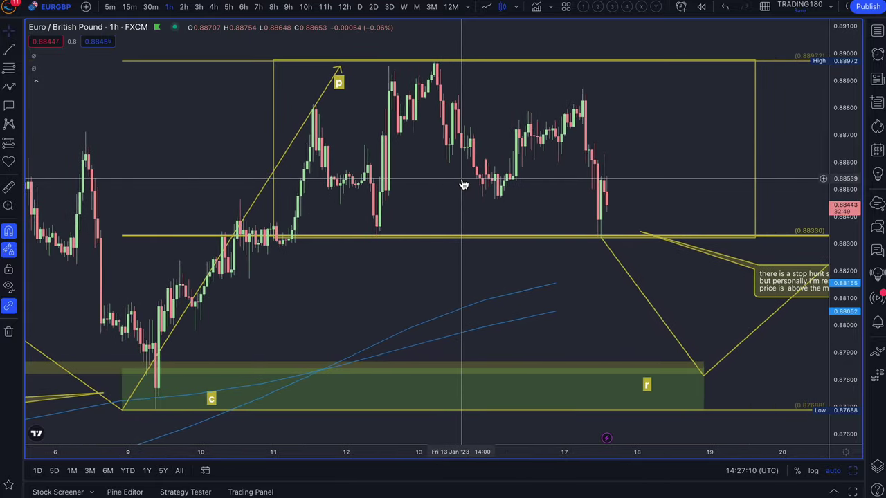
scroll(596, 229, "down", 4)
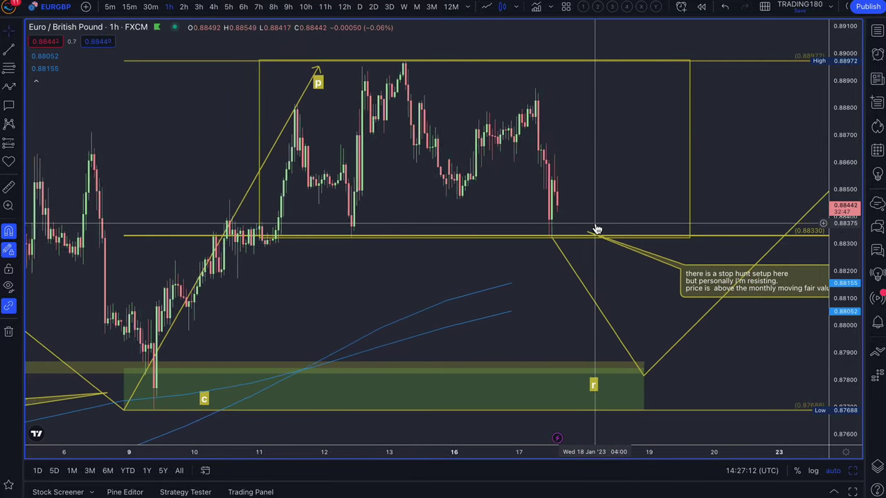
left_click_drag(716, 284, 650, 285)
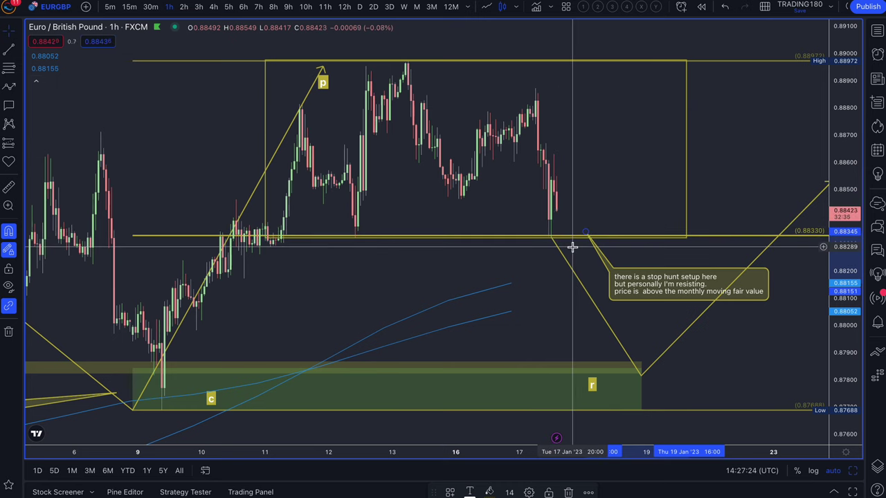
With the Brush, draw two overlapping circles around the 16–17 January highs and handwrite a letter B below the price near 10 January.
left_click(18, 91)
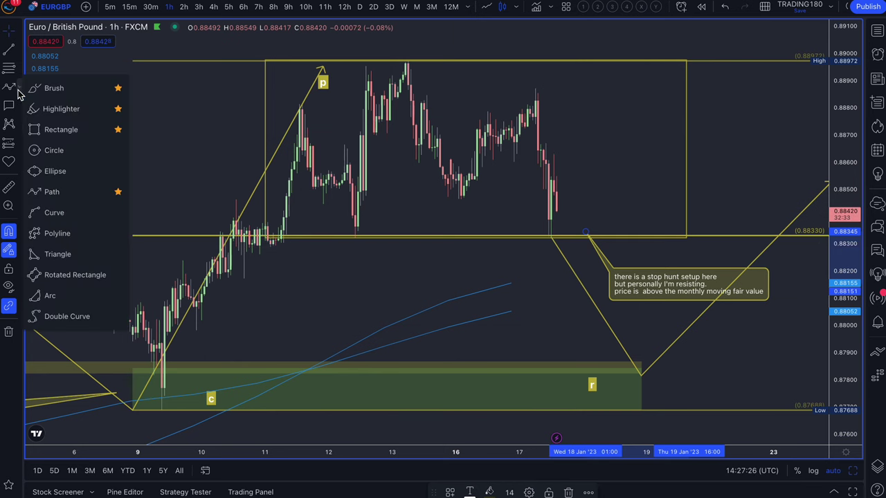
left_click(48, 87)
left_click_drag(523, 104, 534, 101)
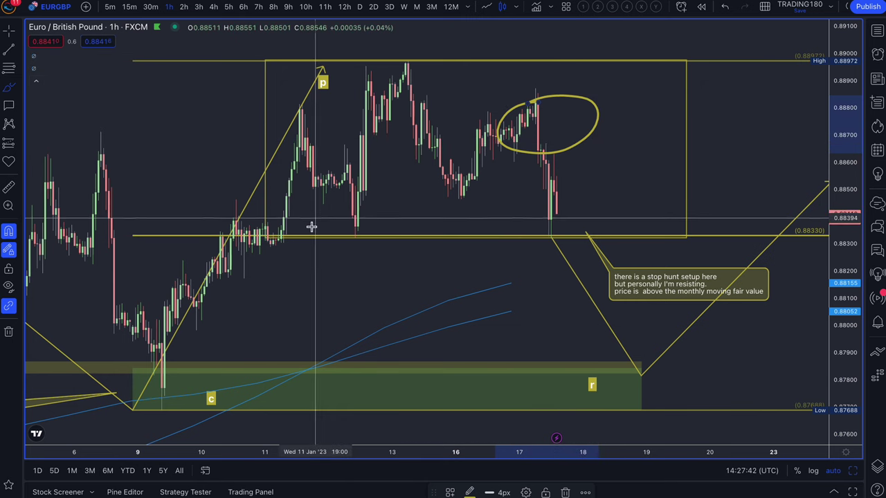
mouse_move(251, 310)
left_mouse_down()
mouse_move(251, 303)
mouse_move(267, 311)
left_mouse_up()
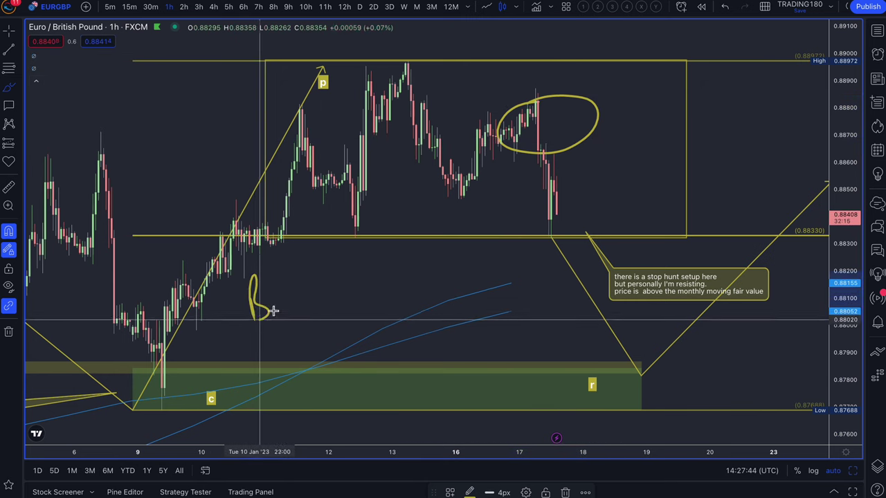
left_click_drag(514, 75, 484, 138)
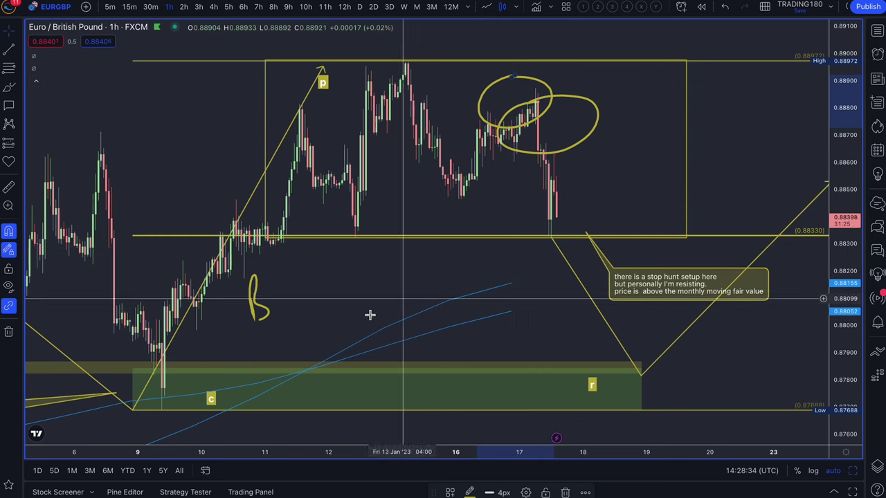
Brush a freehand curve along the price from the 6 January high down to the 9 January low and up in waves to 12 January.
scroll(429, 217, "down", 1)
scroll(430, 217, "up", 2)
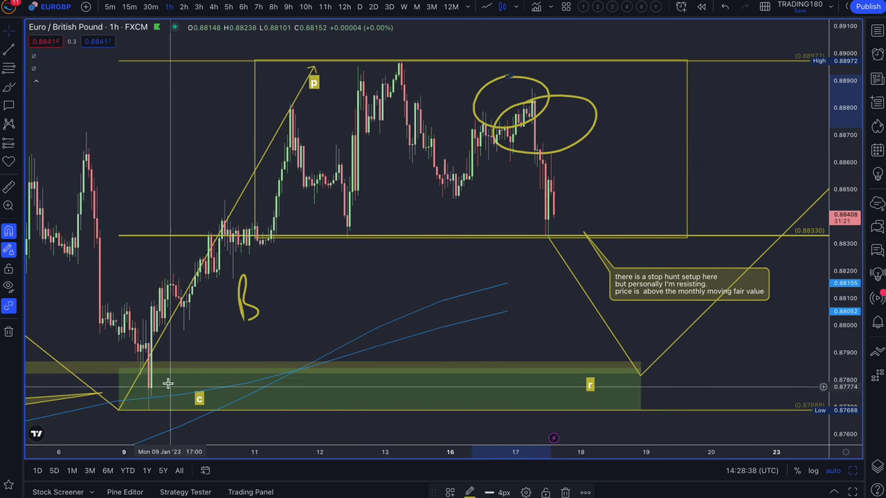
left_click(8, 88)
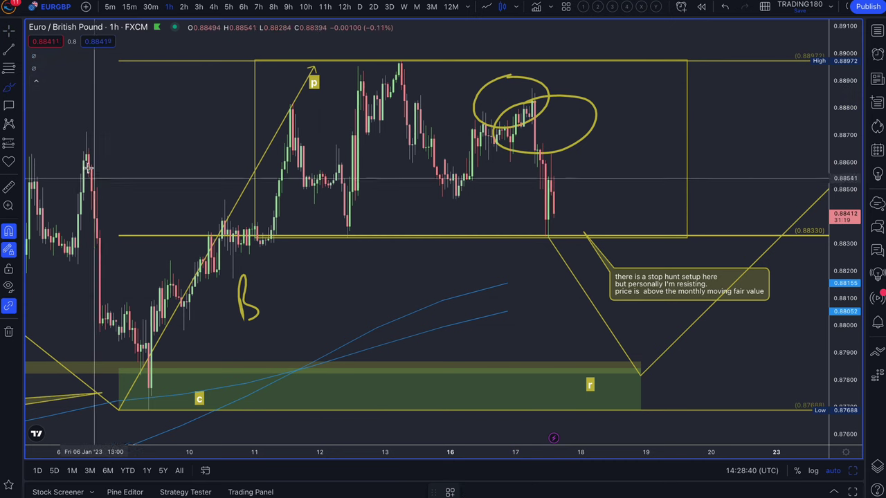
mouse_move(77, 155)
left_mouse_down()
mouse_move(150, 402)
mouse_move(173, 305)
mouse_move(221, 235)
mouse_move(259, 215)
mouse_move(294, 139)
mouse_move(363, 93)
left_mouse_up()
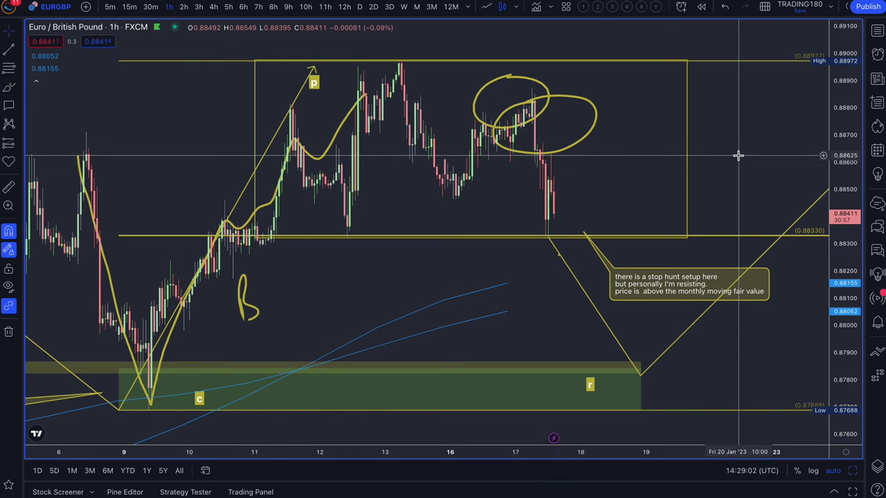
Switch to the EURCHF chart and move the price valuation note clear of the candles, centred at about 20 January and 0.9953.
key("space")
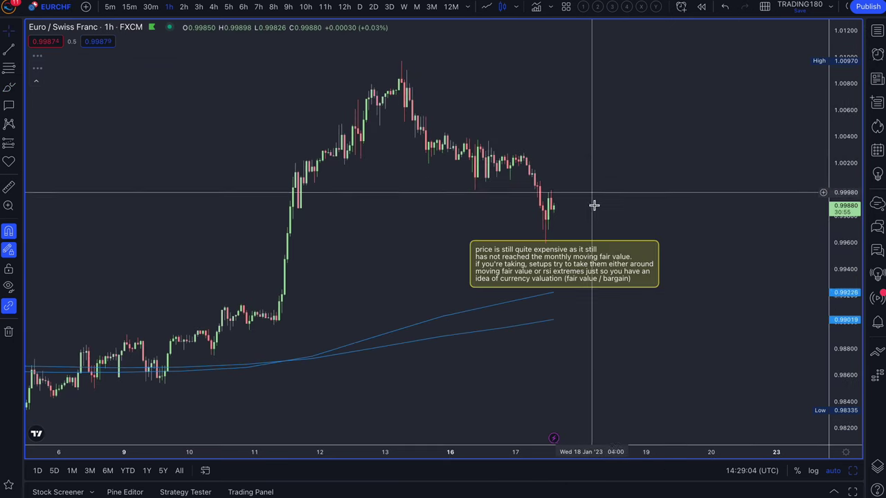
right_click(641, 254)
left_click_drag(623, 256, 707, 244)
scroll(588, 303, "down", 3)
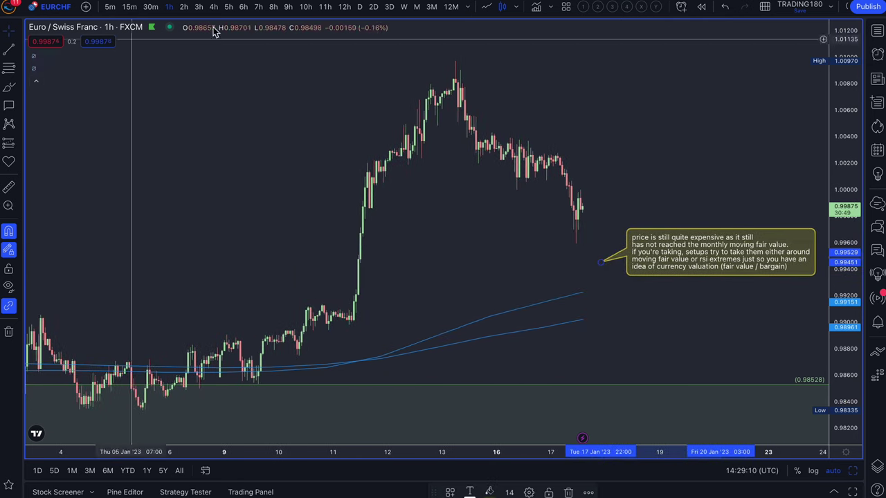
Examine the January 2023 EURCHF candles against the moving averages on the daily chart.
left_click(361, 12)
scroll(411, 93, "up", 5)
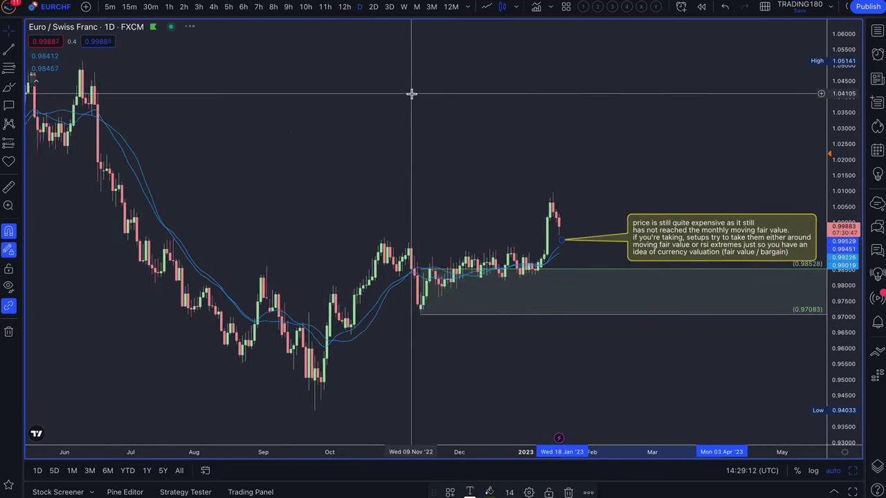
scroll(420, 147, "up", 2)
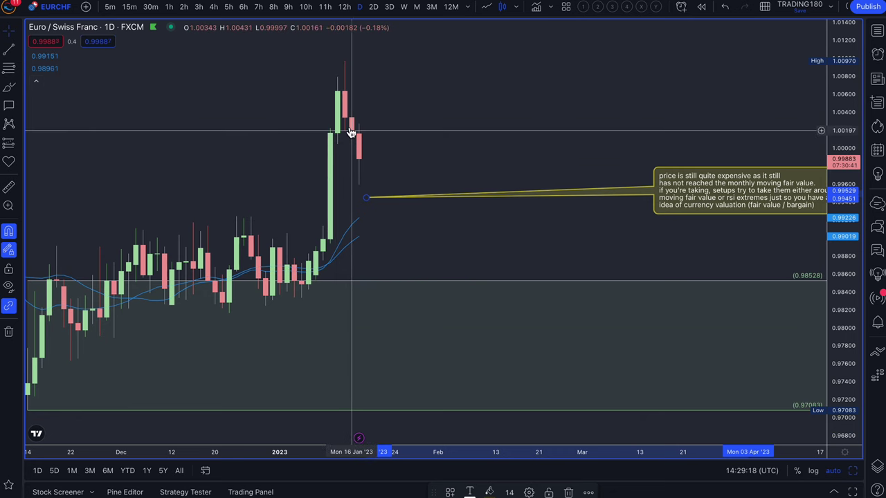
On the 1-hour chart, draw a rectangle around the highs from 12 to 17 January, spanning about 1.0000 to 1.0098.
left_click(170, 7)
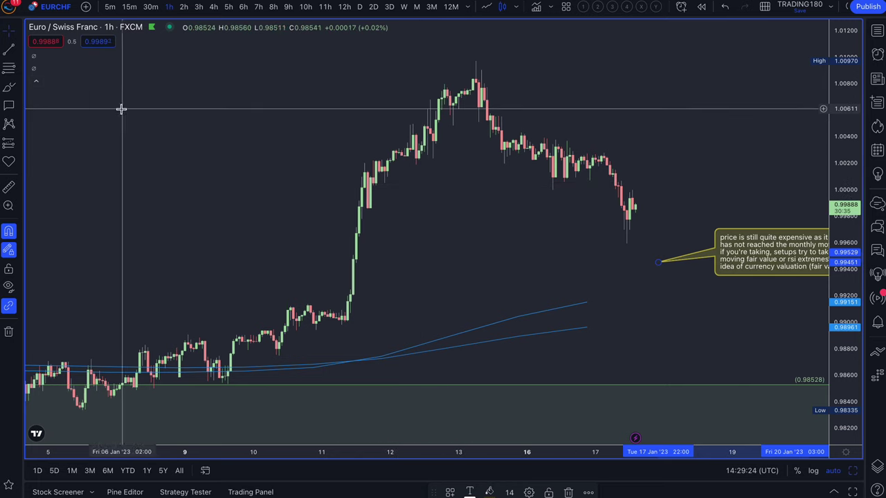
left_click(10, 88)
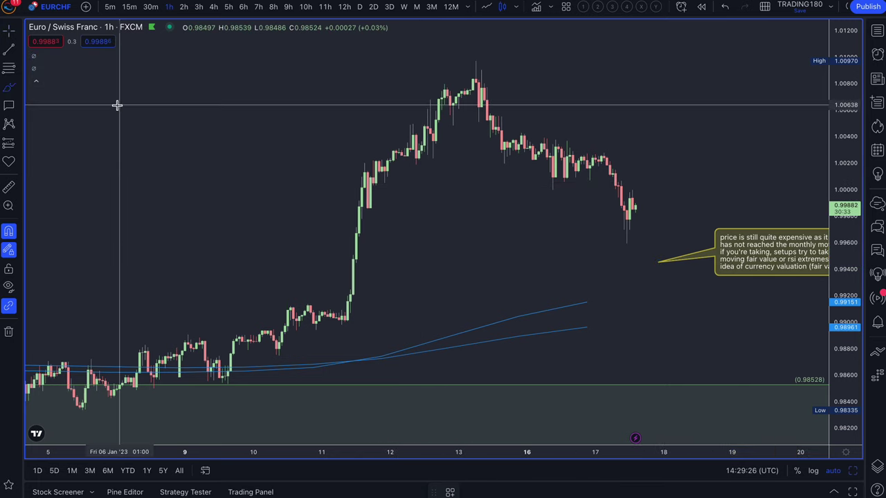
left_click(16, 95)
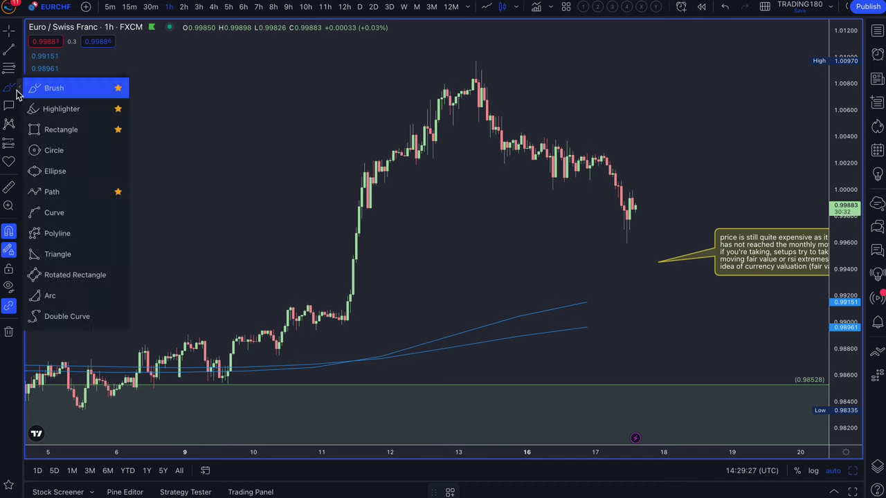
left_click(61, 130)
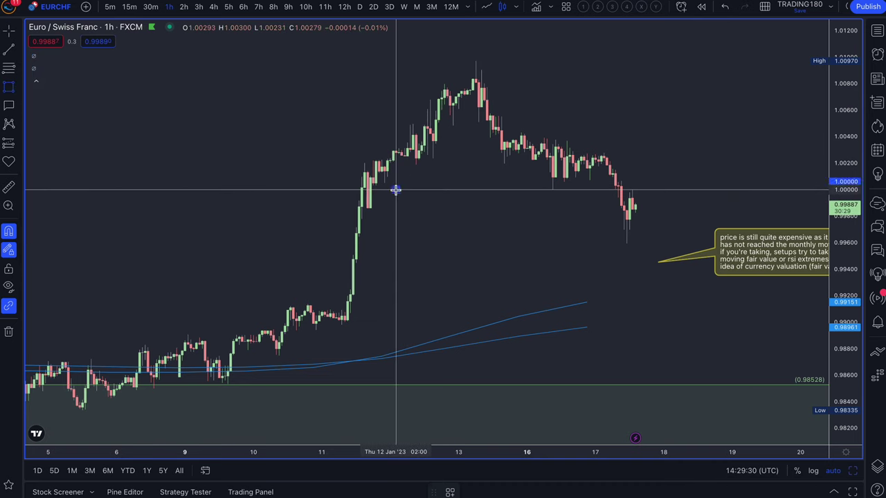
mouse_move(395, 189)
left_mouse_down()
mouse_move(584, 54)
mouse_move(657, 59)
left_mouse_up()
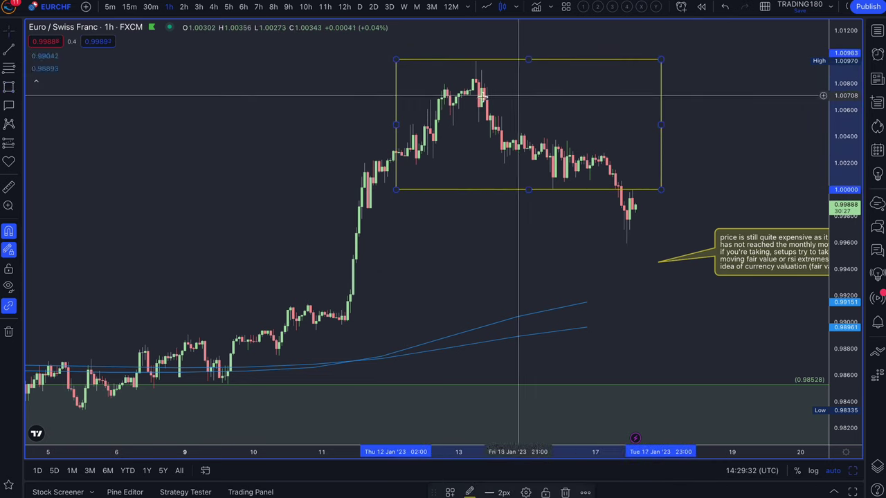
Extend the rectangle's start back to 11 January 04:00 and raise its lower edge to about 1.0005.
left_click_drag(394, 121, 333, 120)
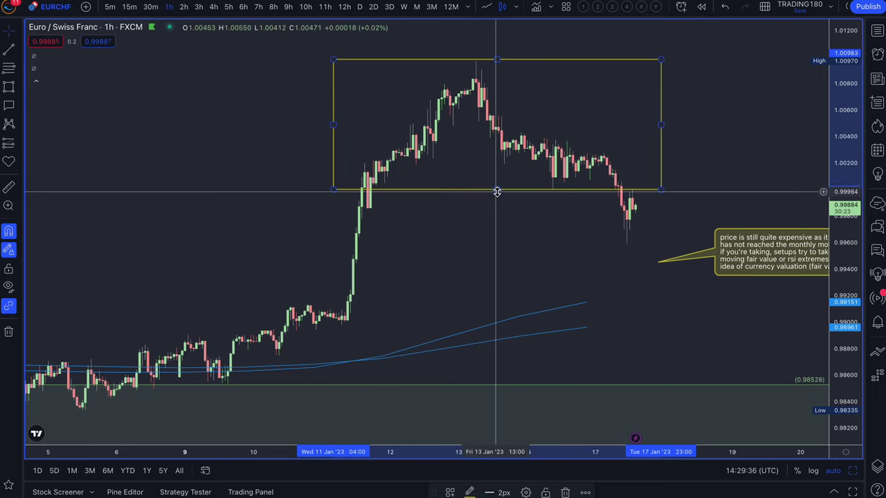
left_click_drag(496, 189, 496, 185)
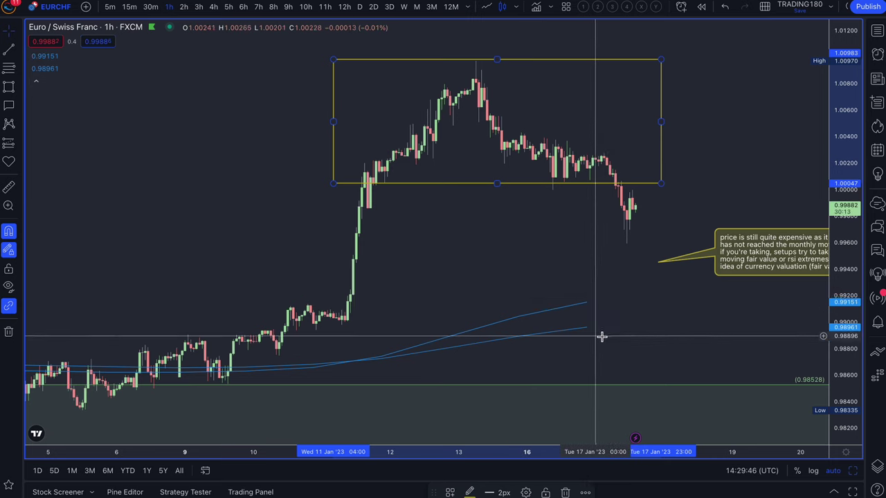
scroll(599, 293, "down", 2)
scroll(600, 293, "down", 1)
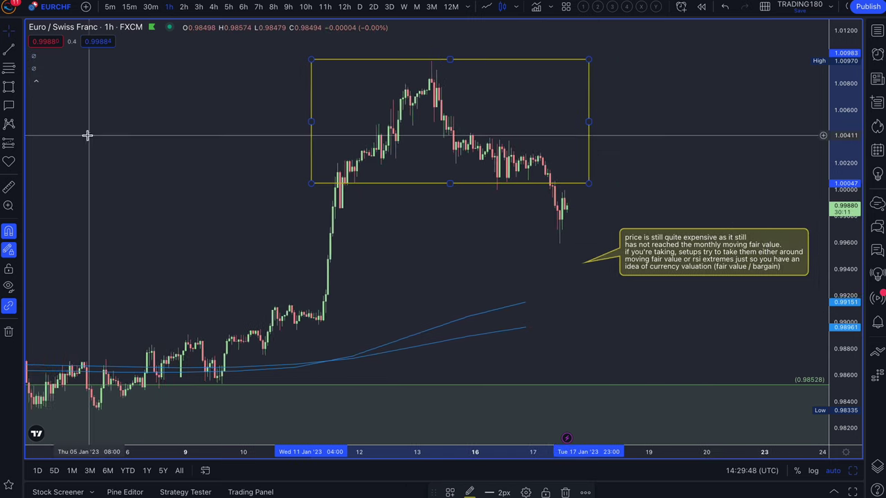
left_click(43, 116)
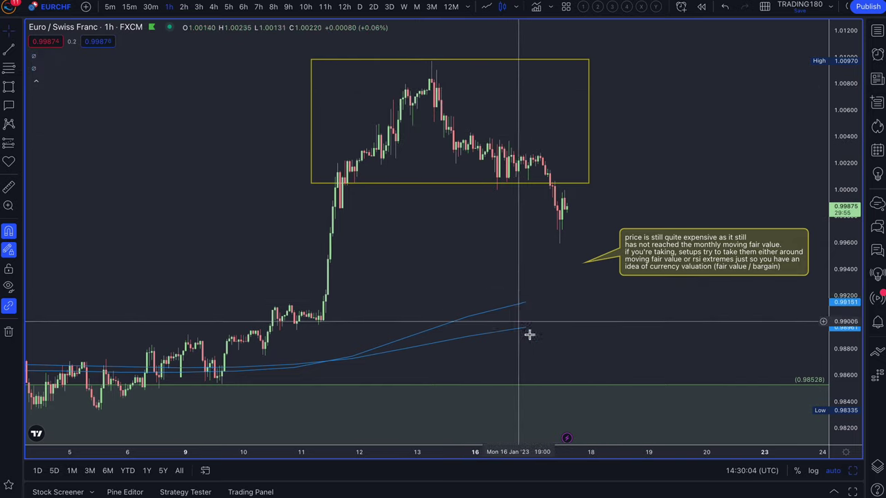
On the daily chart, draw a Fib retracement from the 5 January low at 0.98335 to the 13 January high at 1.00970.
left_click(362, 7)
scroll(662, 168, "up", 4)
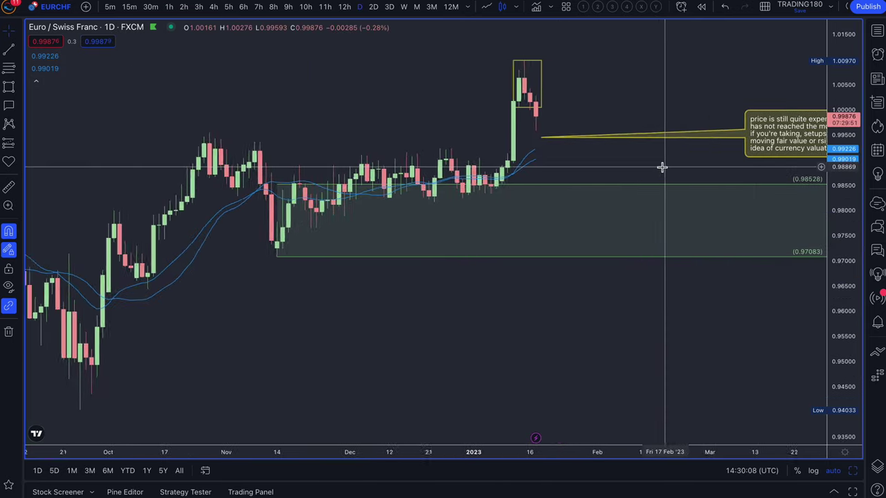
scroll(662, 167, "up", 5)
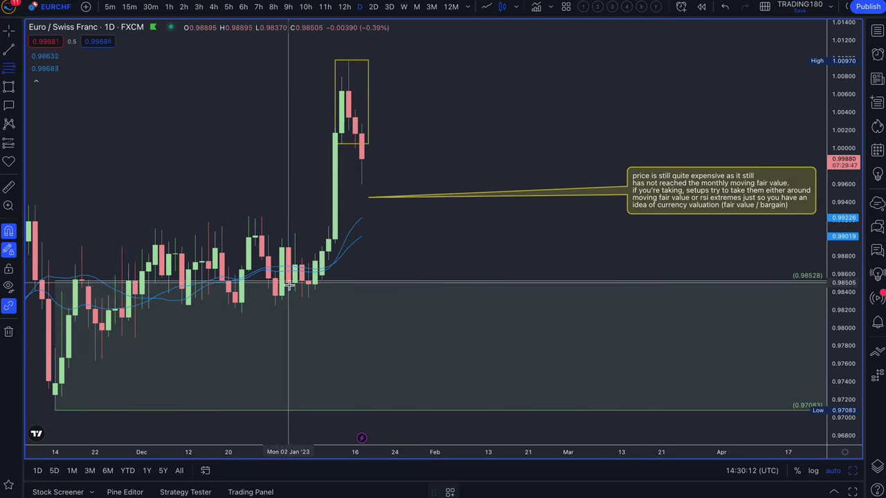
left_click(308, 297)
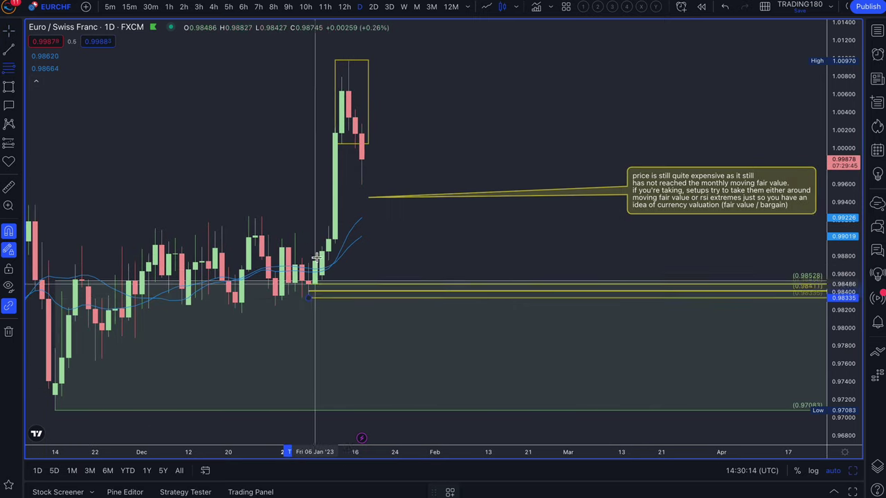
left_click(349, 61)
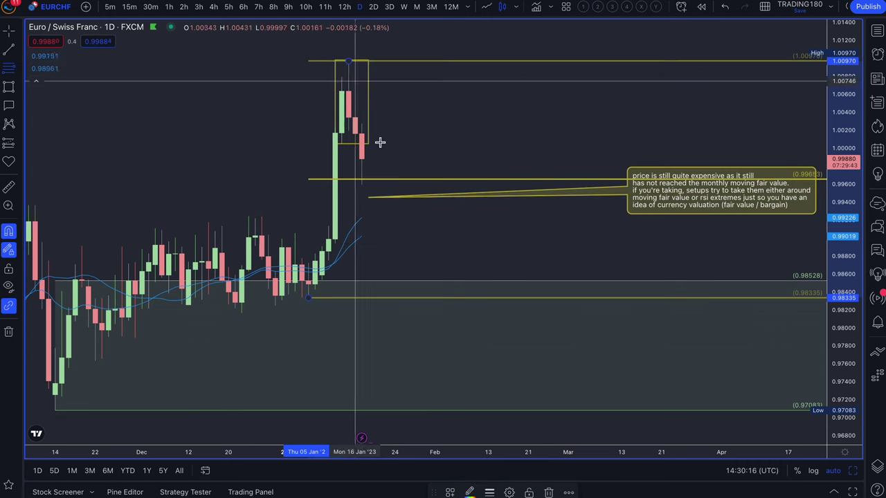
scroll(445, 243, "up", 3)
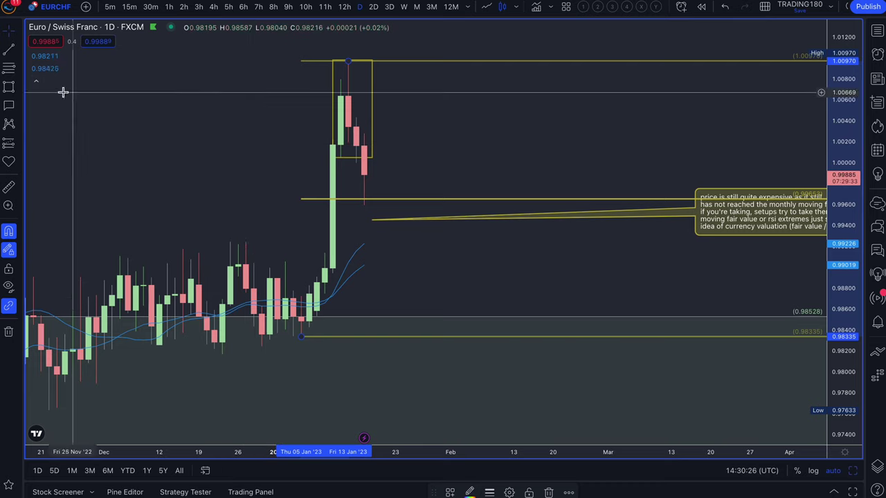
With the Brush, draw a small circle on the 0.99653 midpoint level just after the latest candle, near 23 January.
left_click(20, 91)
left_click(34, 87)
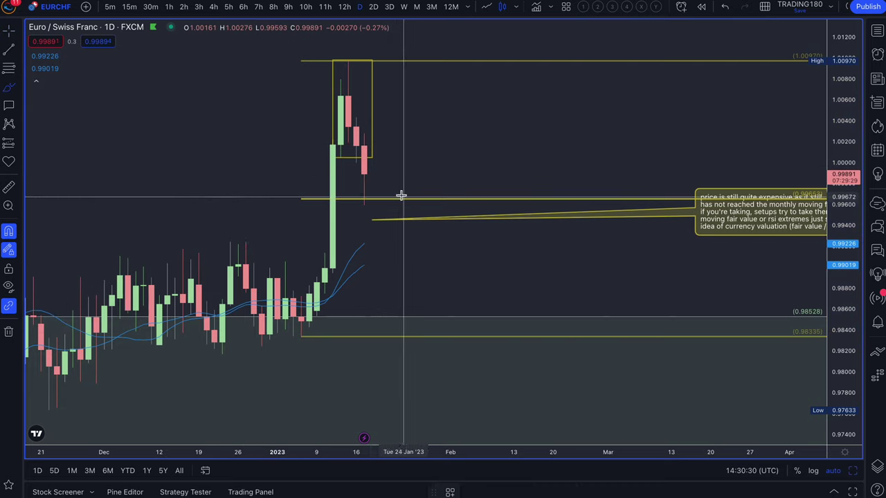
mouse_move(396, 194)
left_mouse_down()
mouse_move(381, 199)
mouse_move(404, 209)
mouse_move(409, 197)
left_mouse_up()
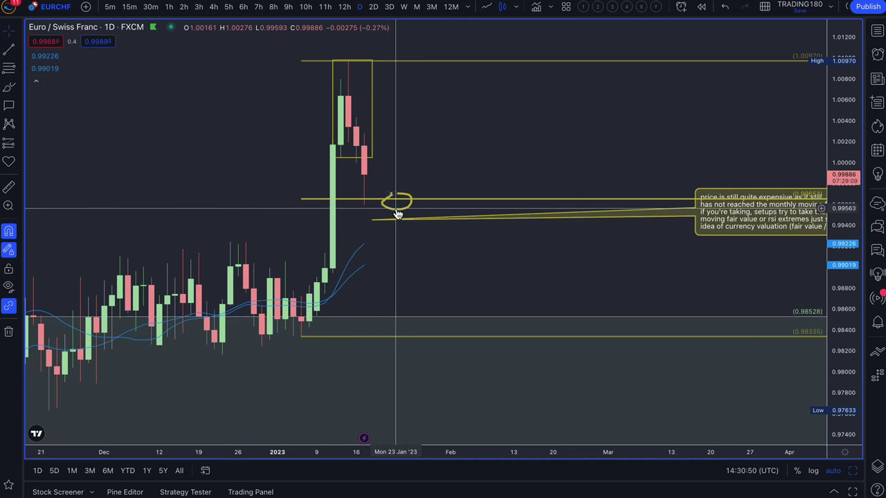
Move the price valuation note to about 1 March and 0.9895, and anchor its pointer at 16 January near 1.0000.
left_click_drag(726, 205, 646, 251)
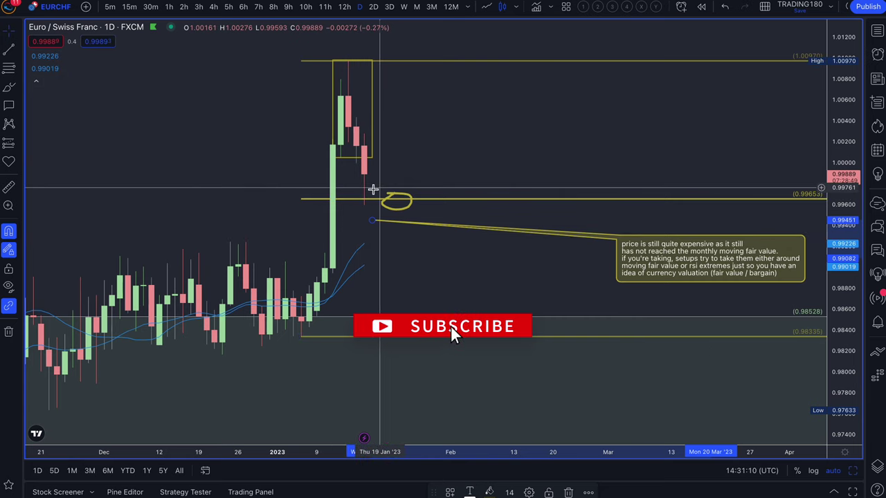
left_click_drag(384, 202, 407, 208)
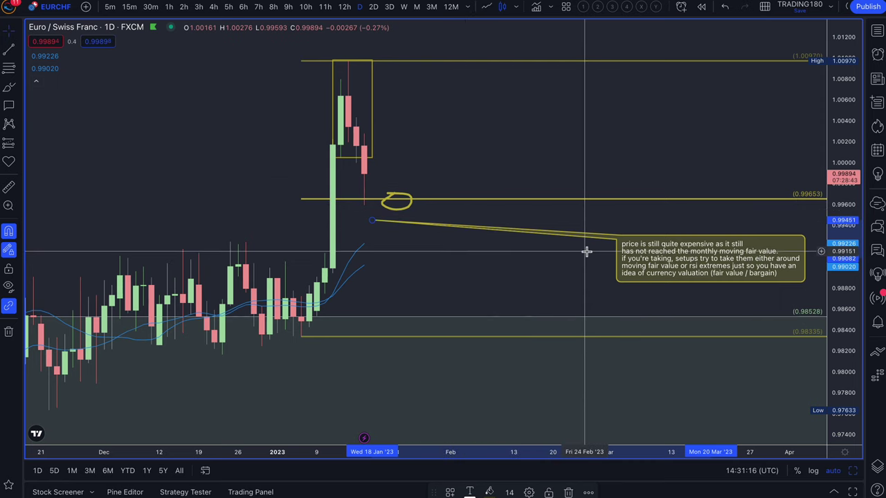
left_click_drag(675, 251, 524, 280)
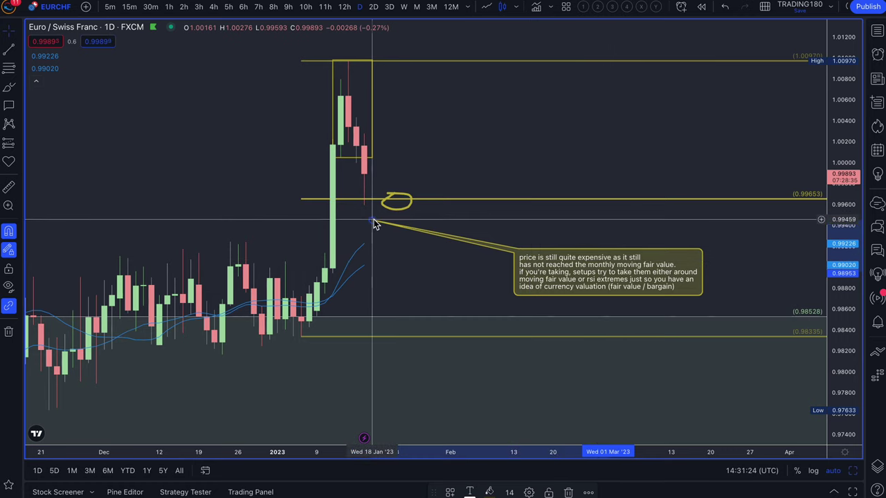
left_click_drag(374, 223, 358, 160)
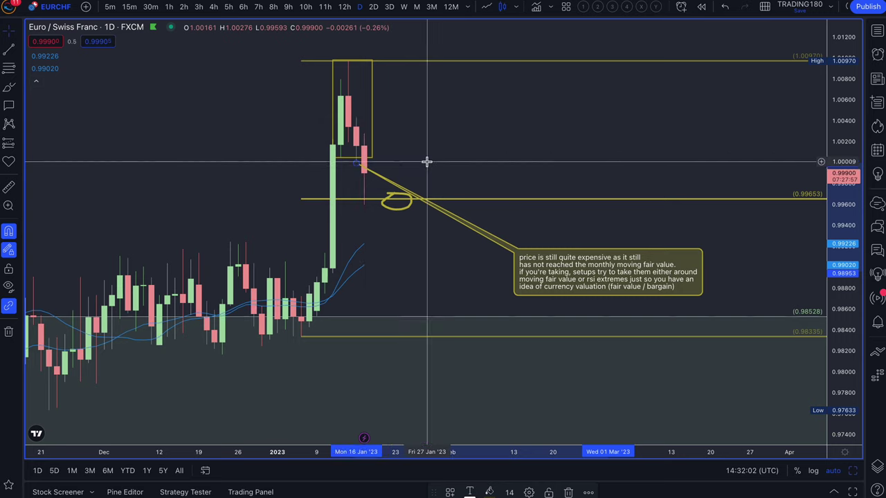
On the 1-hour chart, move the price valuation note off the moving averages to about 19 January 21:00 and 0.9935.
scroll(424, 173, "left", 3)
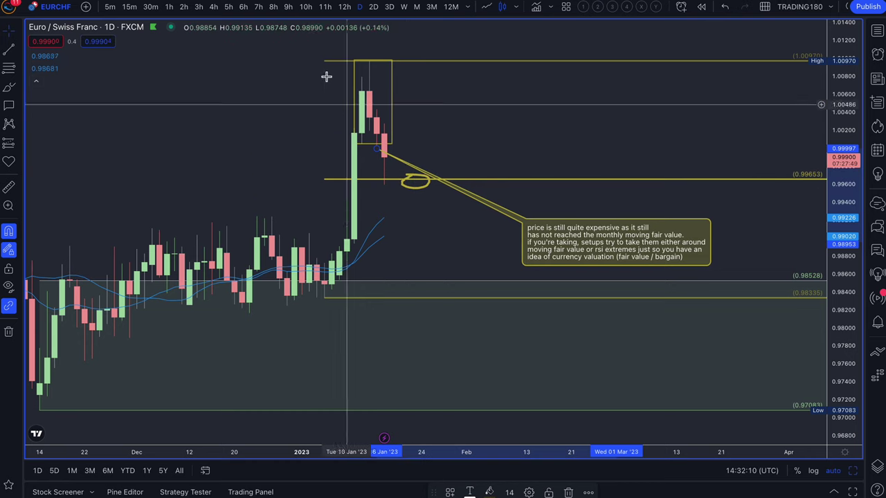
left_click(168, 7)
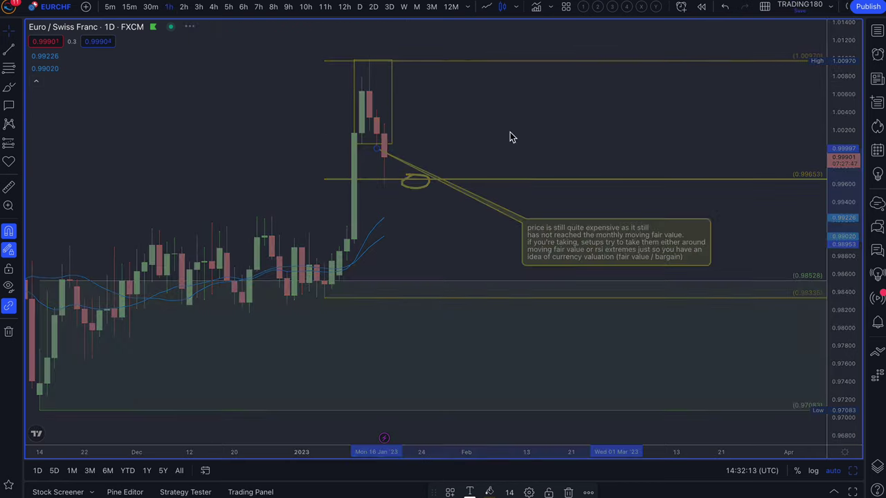
scroll(510, 133, "down", 5)
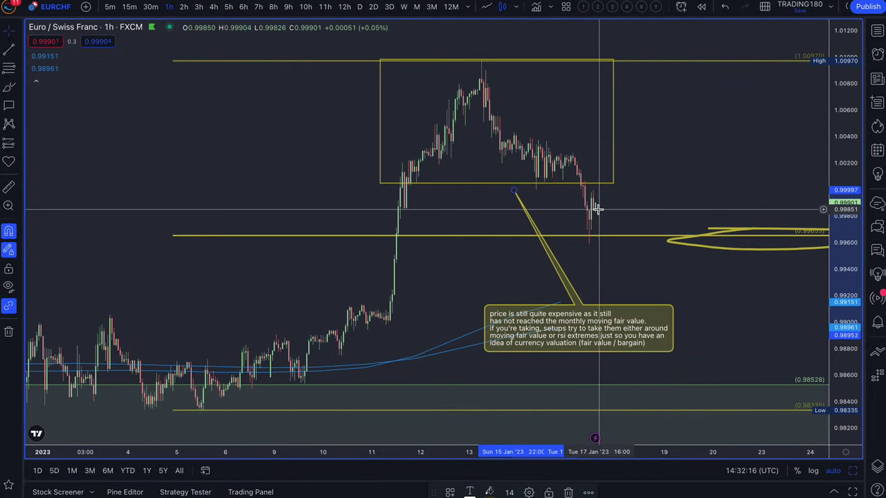
scroll(595, 206, "down", 1)
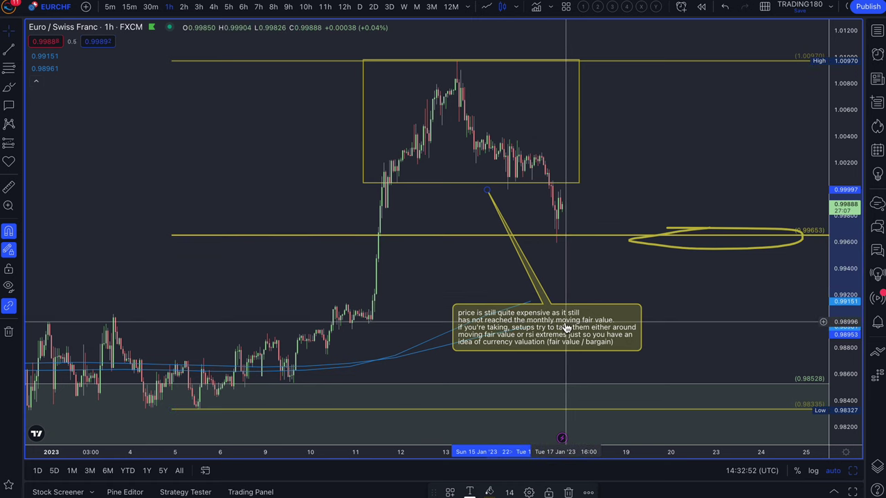
left_click_drag(566, 327, 684, 275)
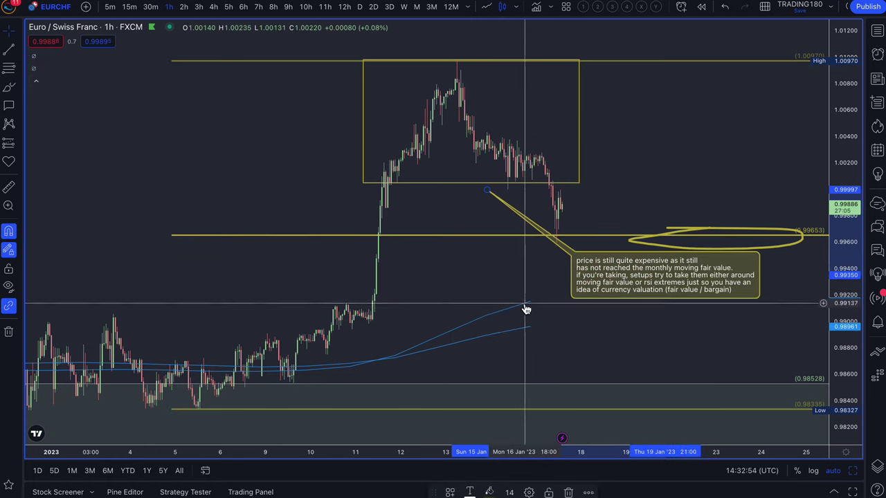